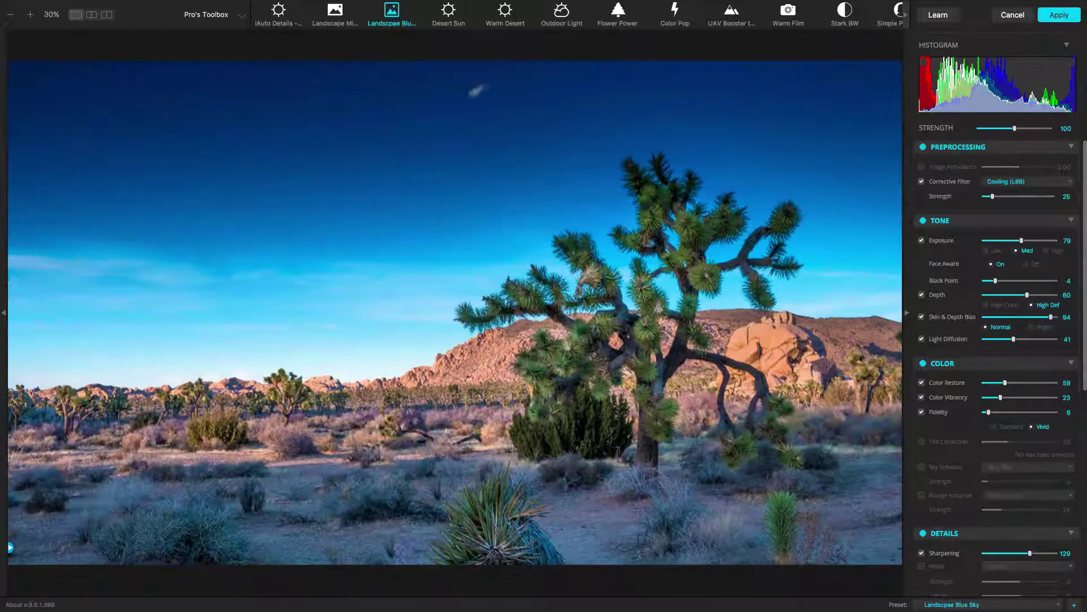
Try the Desert Sun, Outdoor Light and Warm Desert presets on the desert landscape photo
{"action": "left_click", "coordinate": [459, 21]}
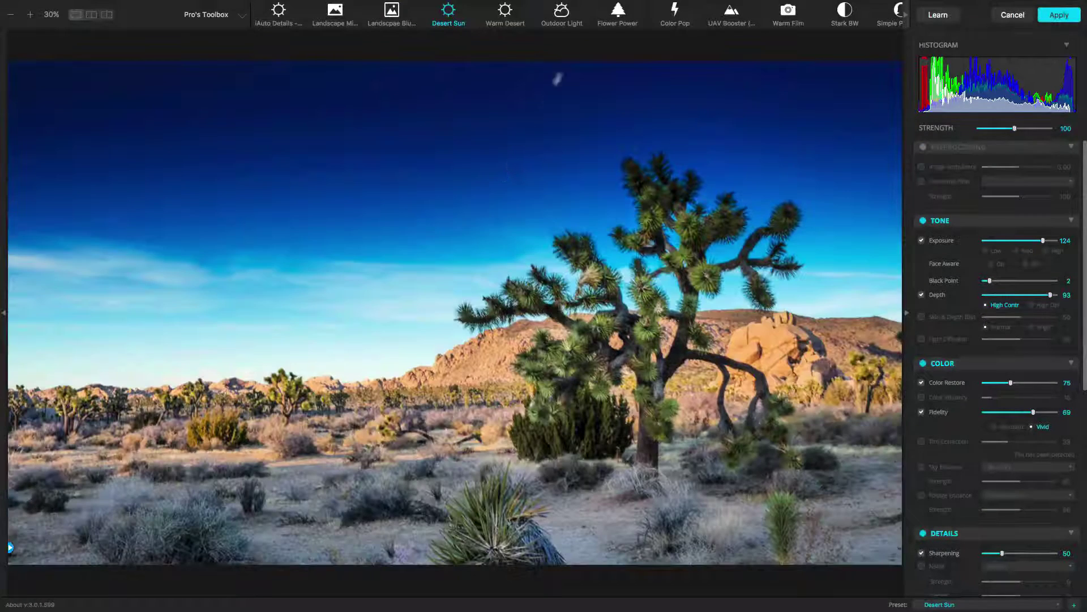
{"action": "left_click", "coordinate": [560, 17]}
{"action": "left_click", "coordinate": [512, 17]}
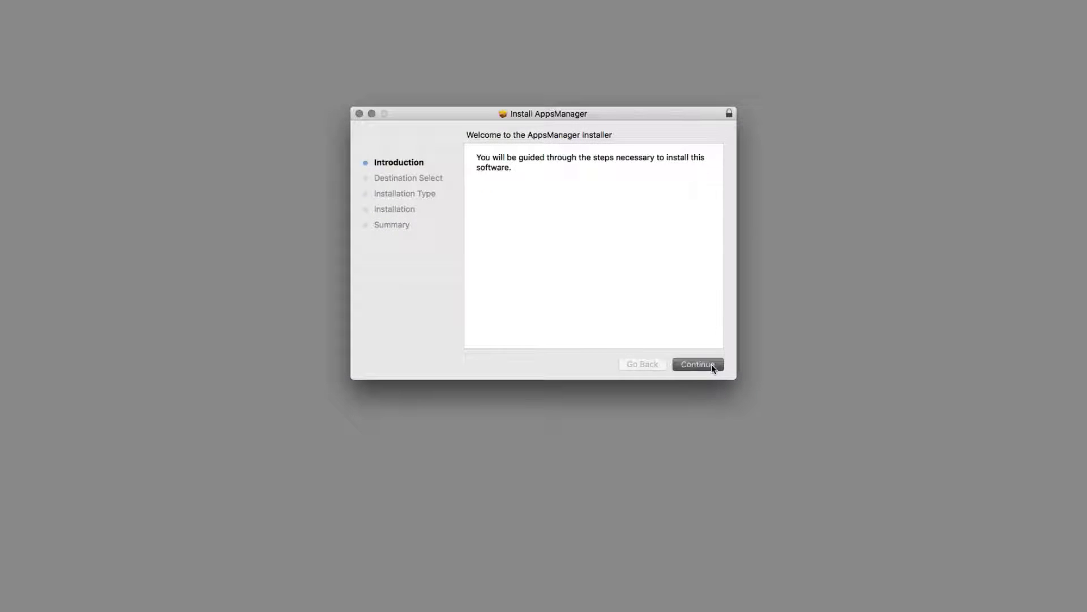
Proceed through the introduction of the AppsManager installer to set up the Apps Manager
{"action": "left_click", "coordinate": [711, 364]}
{"action": "left_click", "coordinate": [712, 365]}
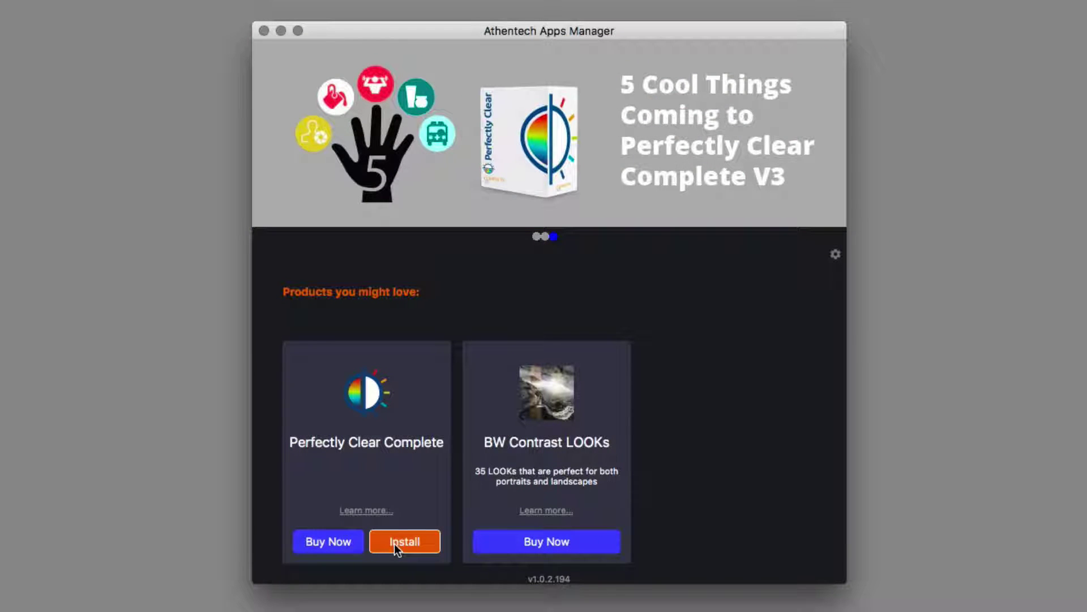
Install Perfectly Clear Complete from the Apps Manager and agree to its software license
{"action": "left_click", "coordinate": [395, 543]}
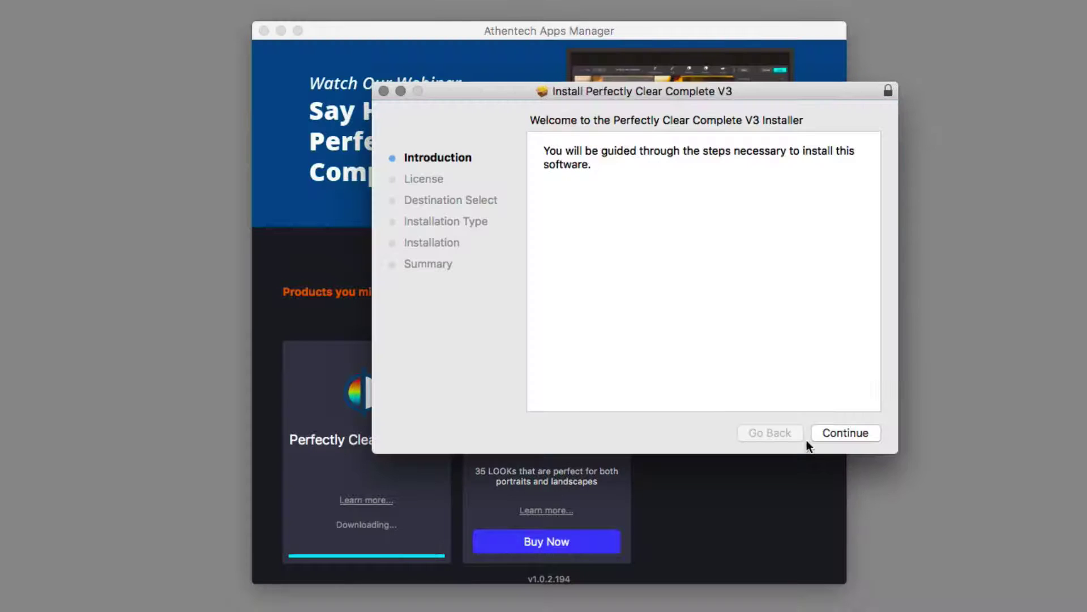
{"action": "left_click", "coordinate": [845, 433]}
{"action": "left_click", "coordinate": [845, 433]}
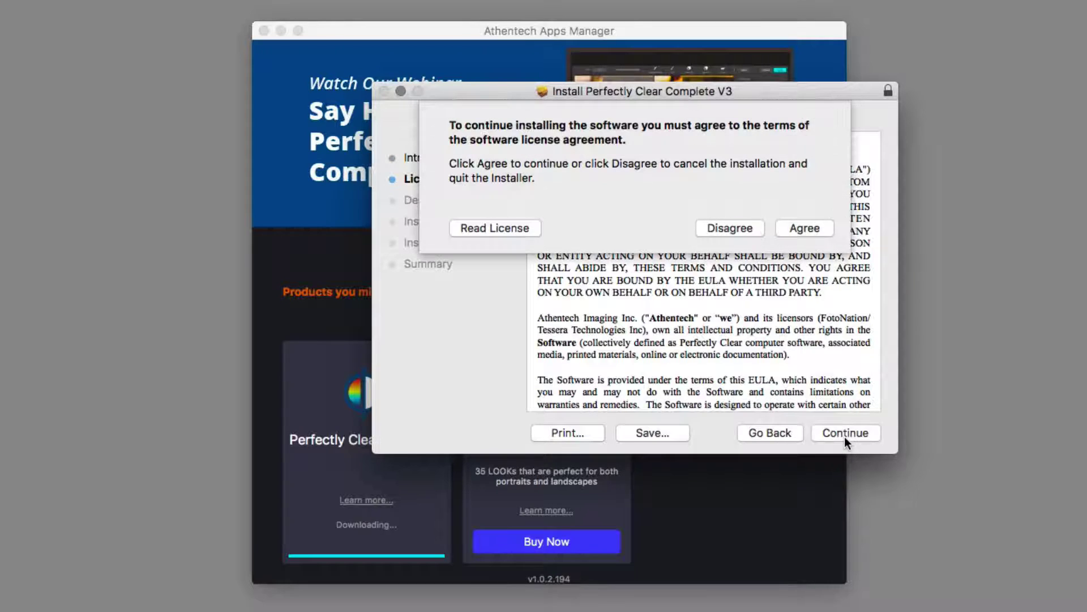
{"action": "left_click", "coordinate": [804, 224]}
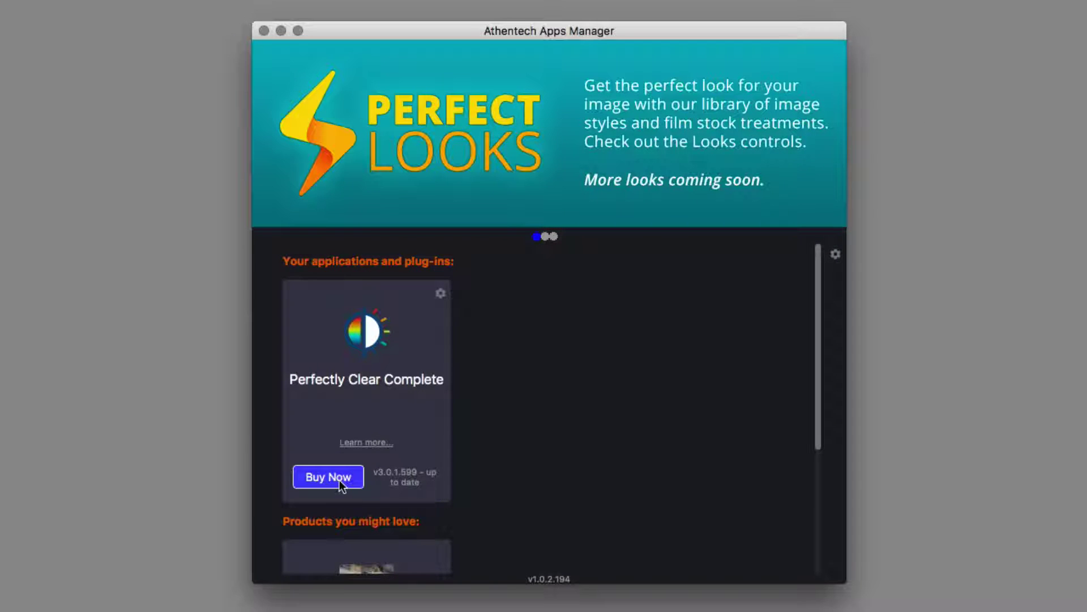
Open the purchase form for Perfectly Clear Complete and enter the customer's name in the contact information
{"action": "left_click", "coordinate": [338, 479]}
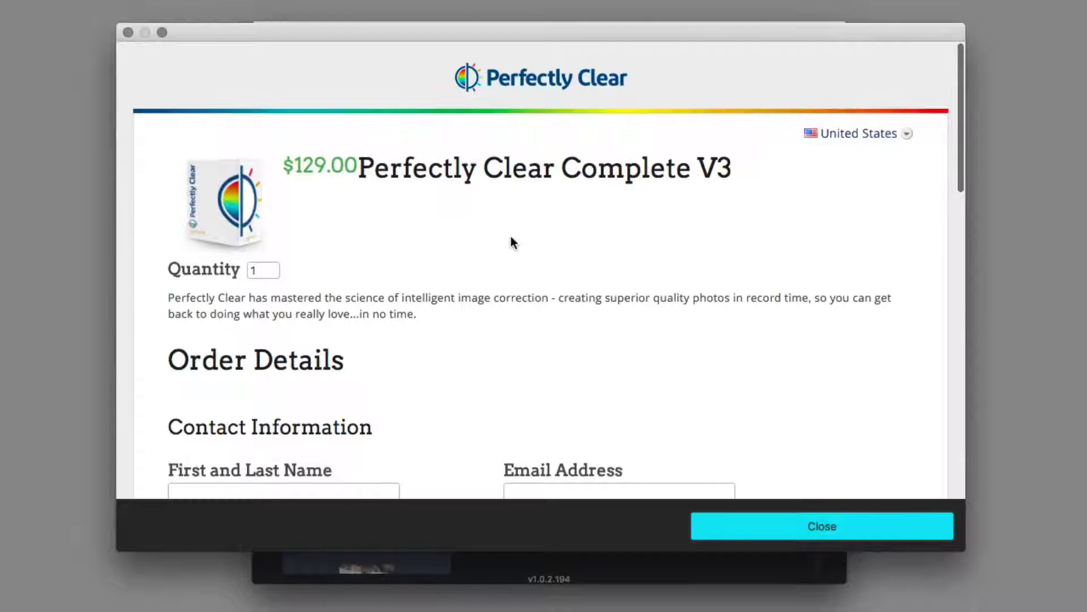
{"action": "scroll", "coordinate": [511, 238], "scroll_direction": "down", "scroll_amount": 5}
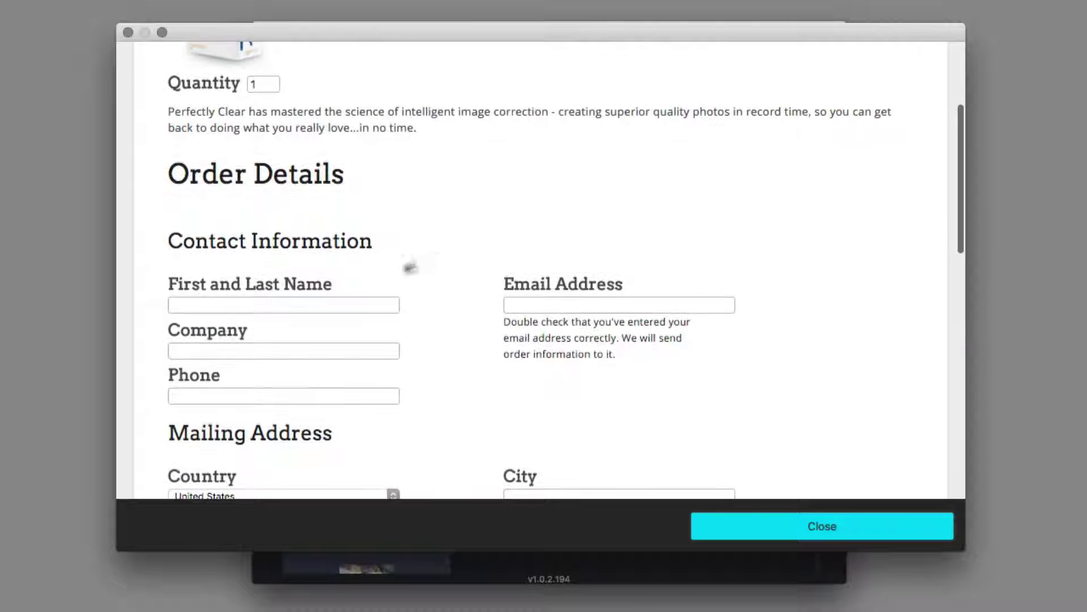
{"action": "left_click", "coordinate": [359, 307]}
{"action": "type", "text": "Richard Ha"}
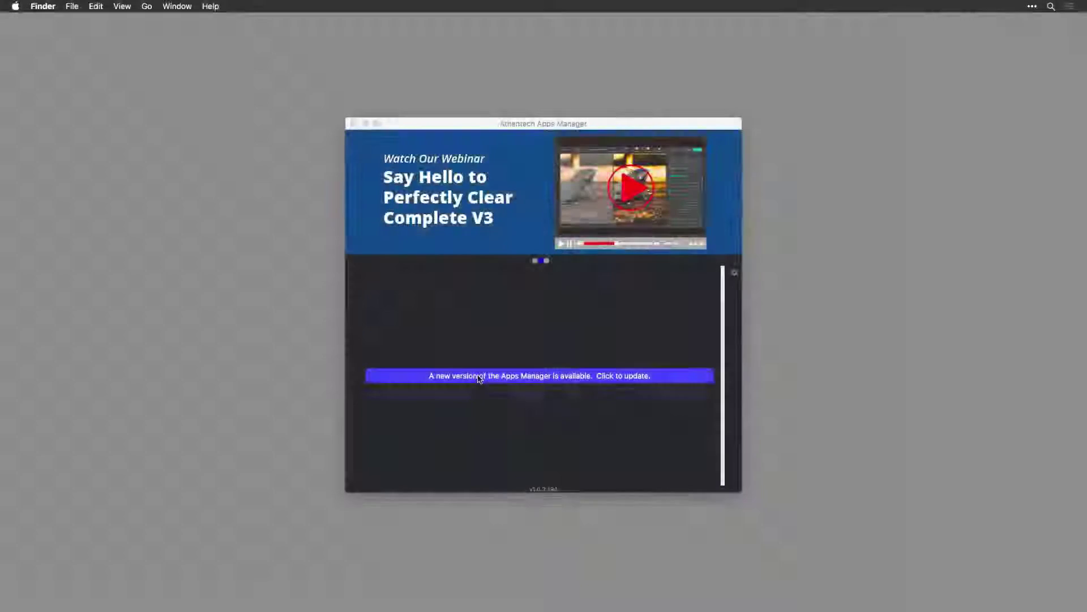
Update the Apps Manager to the new version and look through its recommended products
{"action": "left_click", "coordinate": [515, 375]}
{"action": "left_click", "coordinate": [688, 215]}
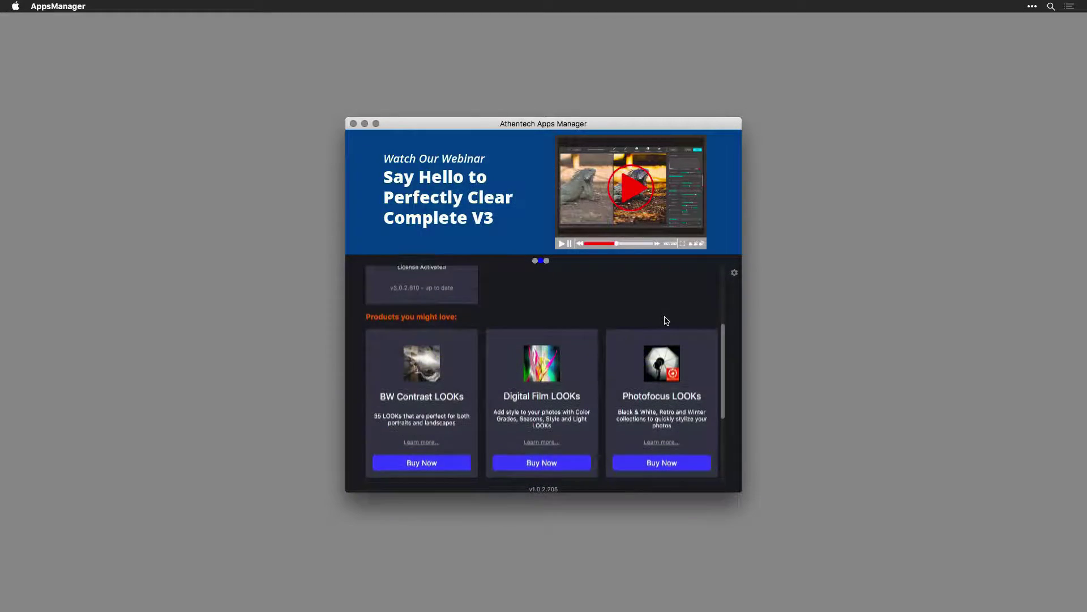
{"action": "scroll", "coordinate": [667, 321], "scroll_direction": "down", "scroll_amount": 2}
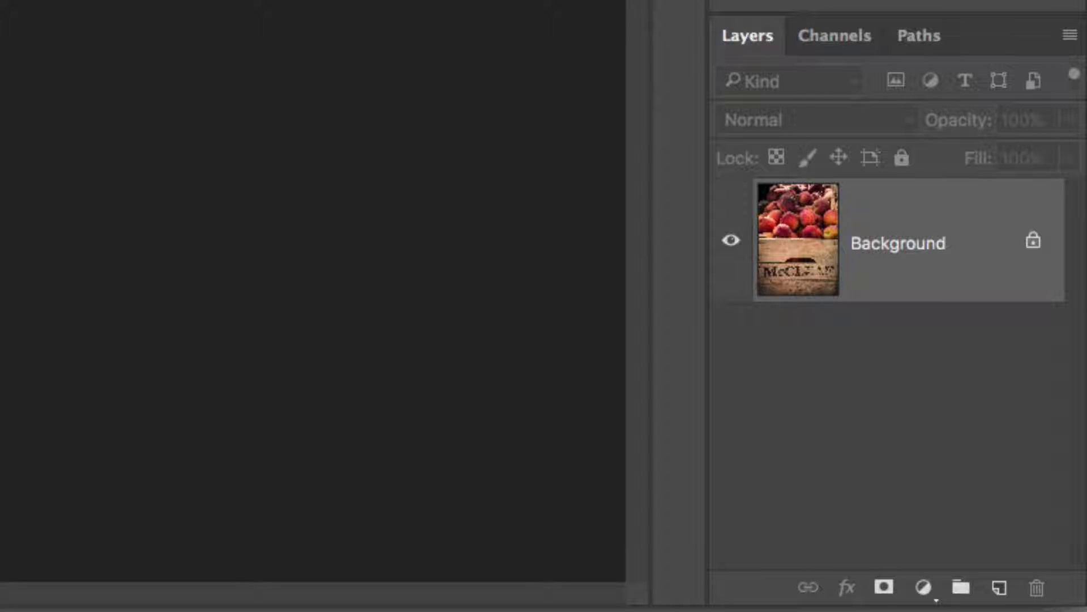
In Photoshop, open the Perfectly Clear Complete v3 filter on the peach crate photo
{"action": "left_click", "coordinate": [279, 6]}
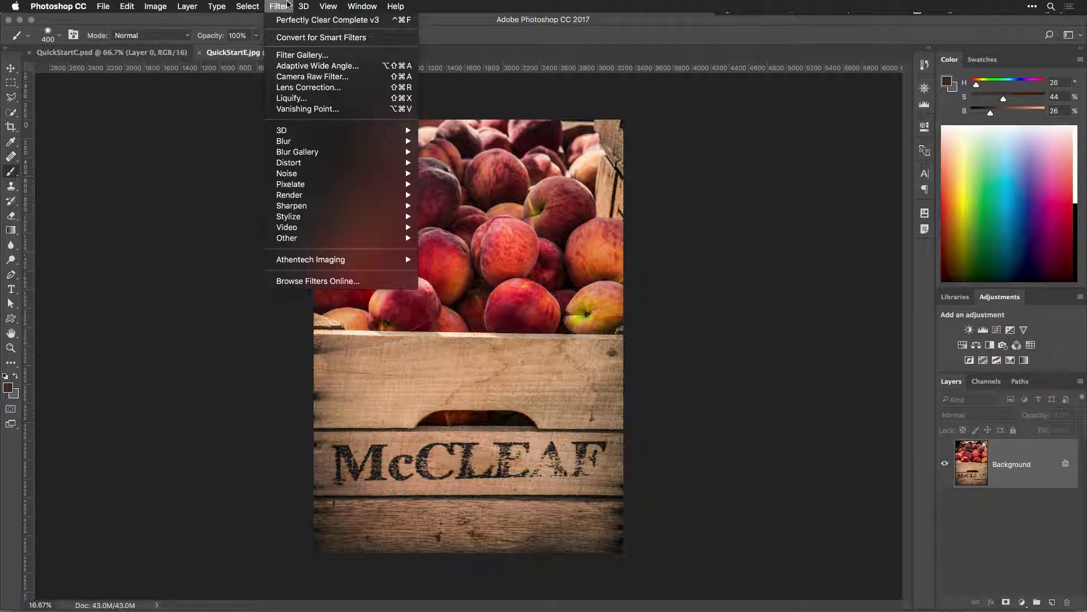
{"action": "mouse_move", "coordinate": [384, 262]}
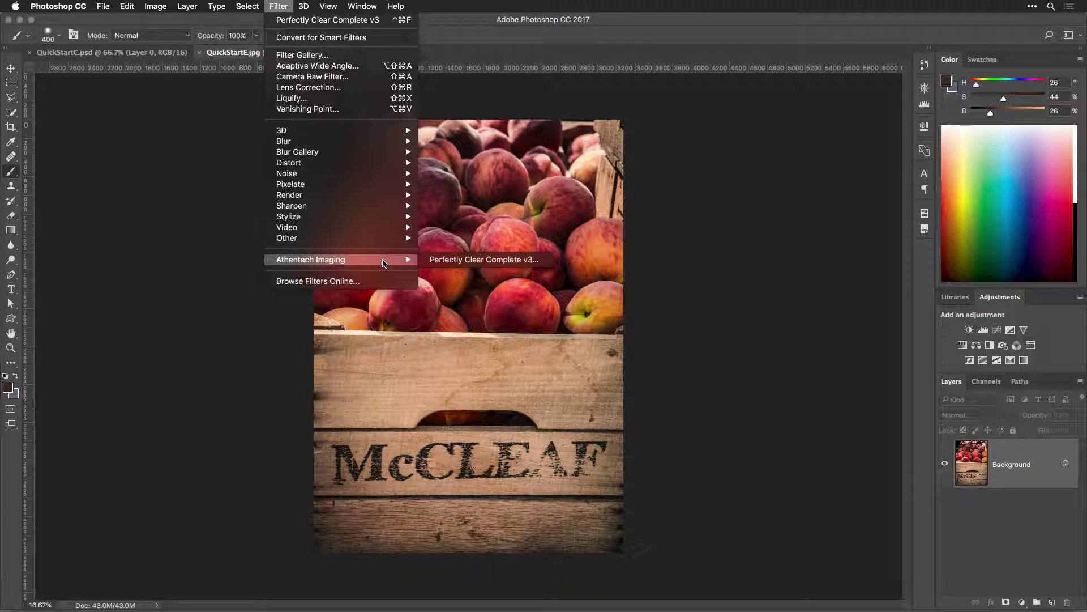
{"action": "left_click", "coordinate": [448, 259]}
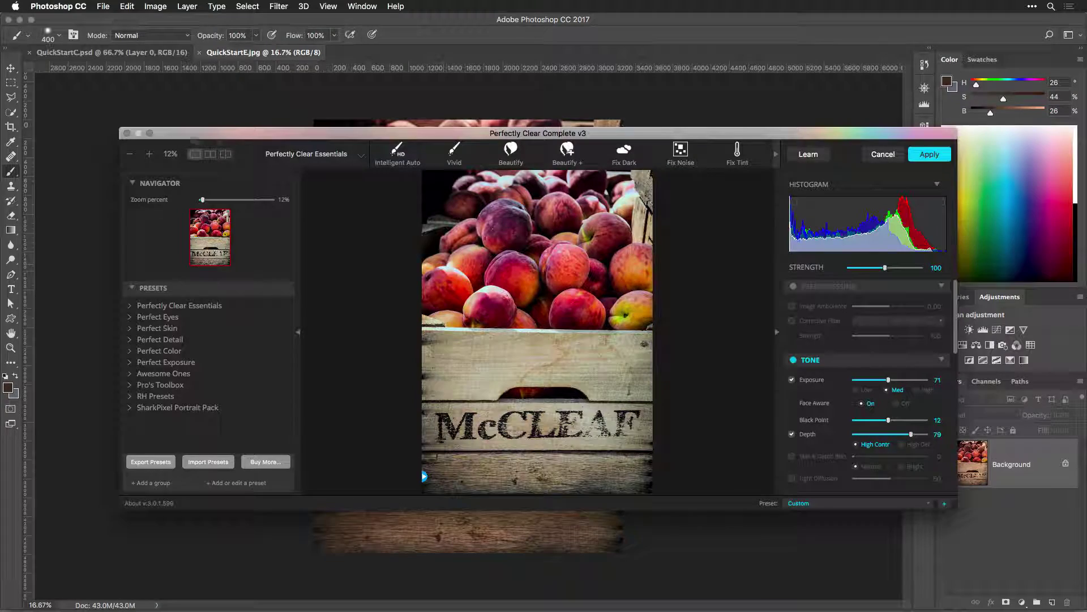
Enlarge the filter window to fill the screen, and hide and restore its side panels
{"action": "left_click_drag", "start_coordinate": [120, 129], "coordinate": [48, 50]}
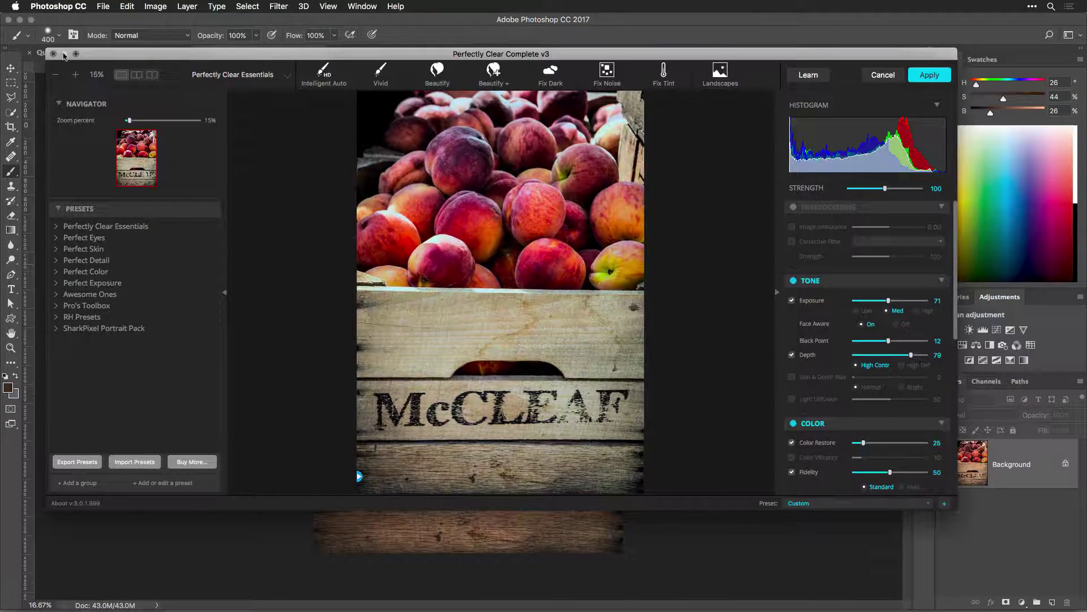
{"action": "double_click", "coordinate": [79, 58]}
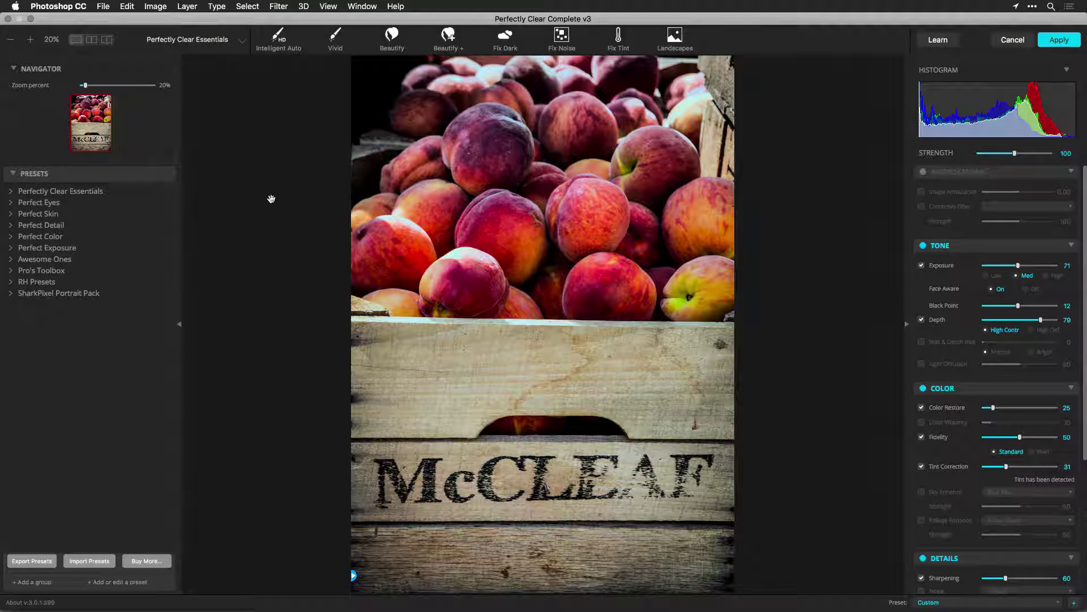
{"action": "key", "text": "backslash"}
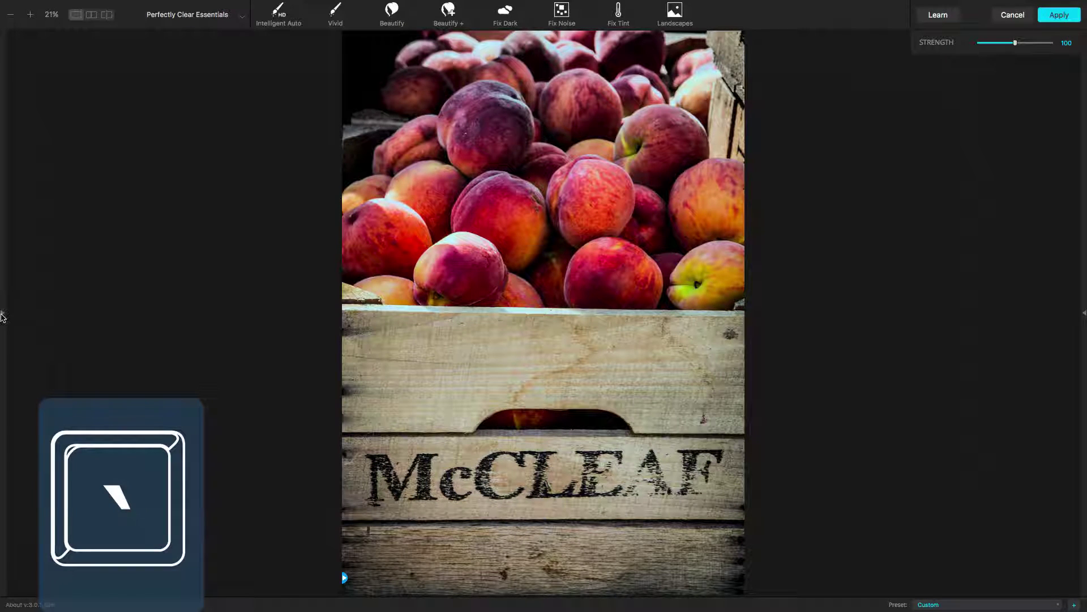
{"action": "mouse_move", "coordinate": [2, 319]}
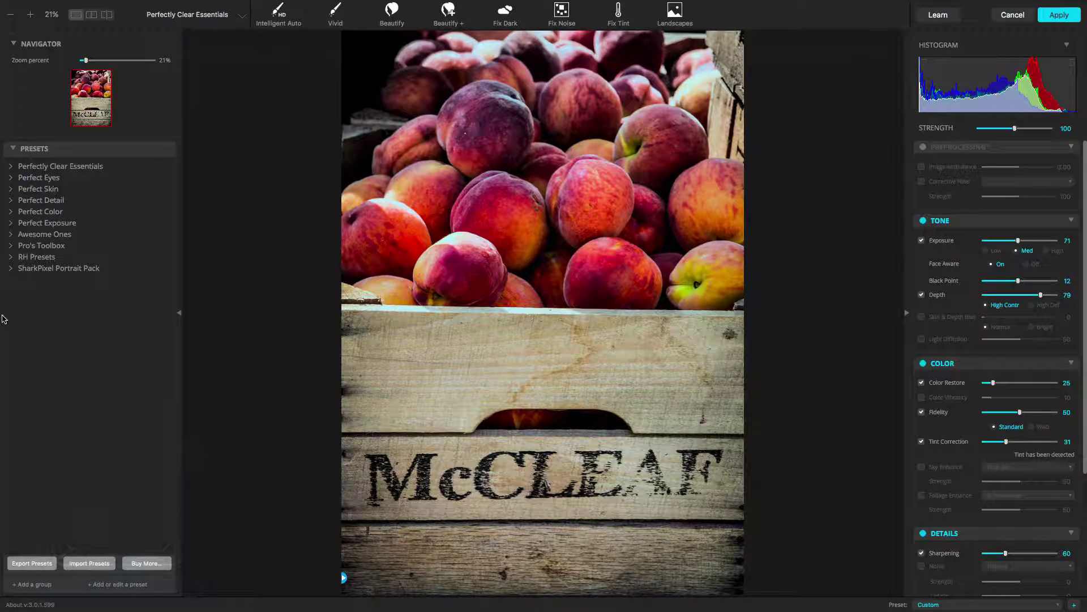
Zoom in on the peach photo to 60% and back out to 30%
{"action": "left_click", "coordinate": [31, 17]}
{"action": "left_click", "coordinate": [31, 17]}
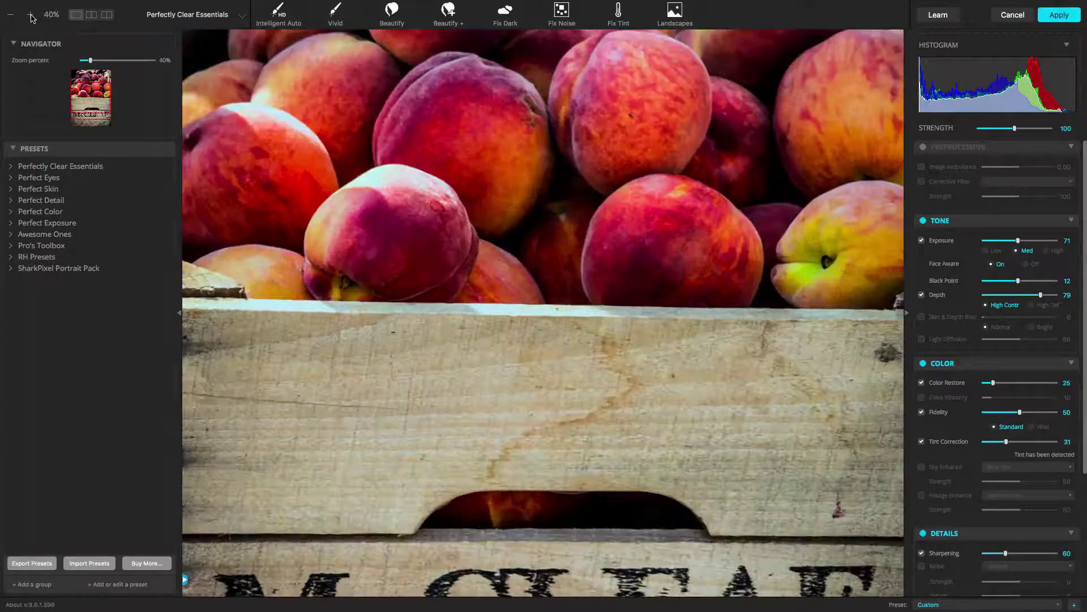
{"action": "left_click", "coordinate": [31, 17]}
{"action": "left_click", "coordinate": [32, 17]}
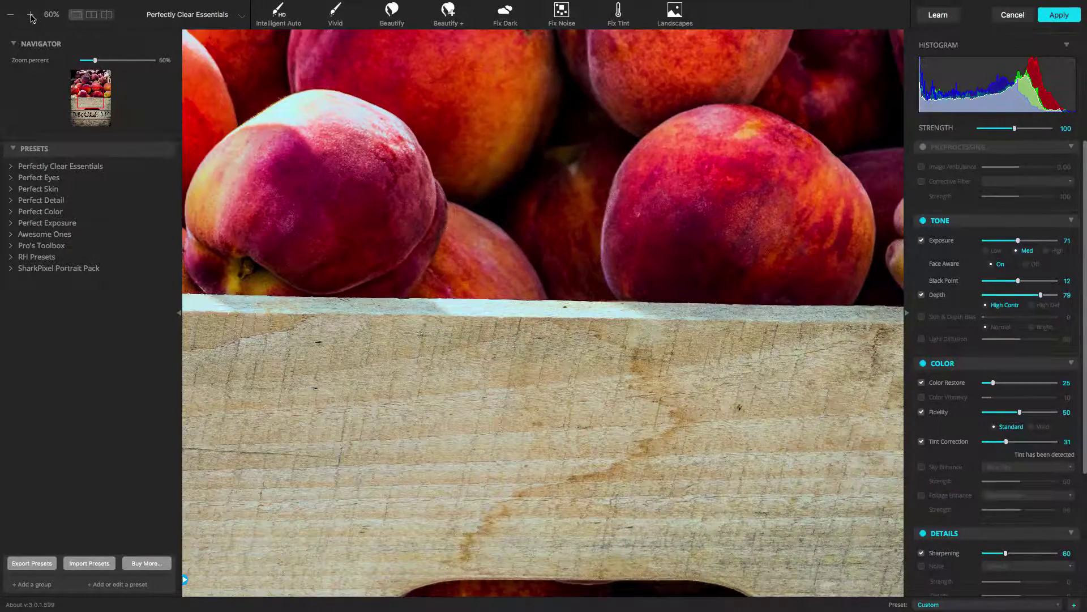
{"action": "left_click", "coordinate": [11, 17]}
{"action": "left_click", "coordinate": [12, 17]}
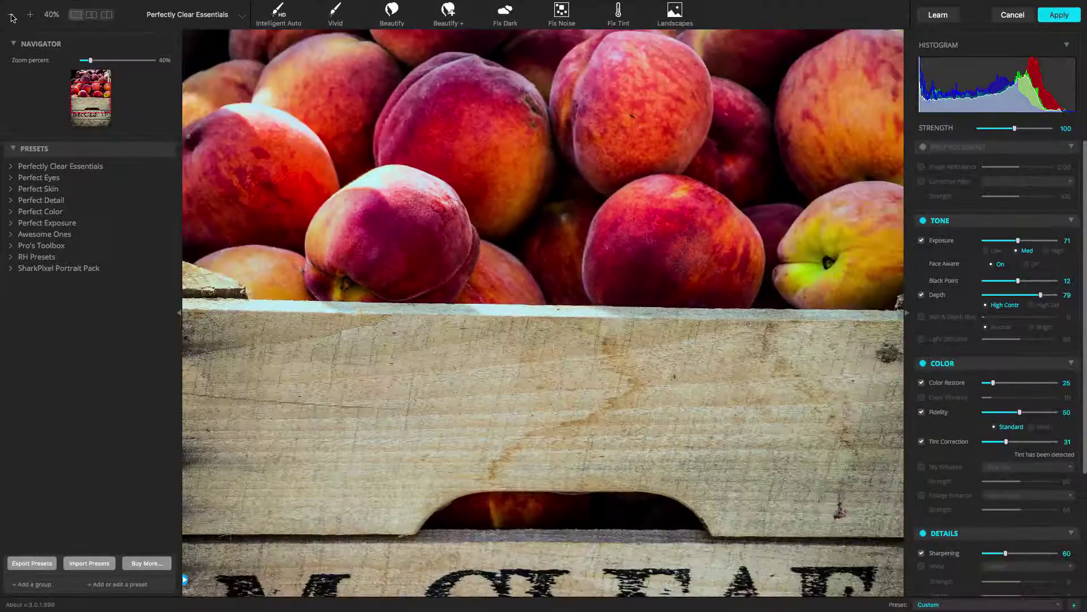
{"action": "left_click", "coordinate": [12, 17]}
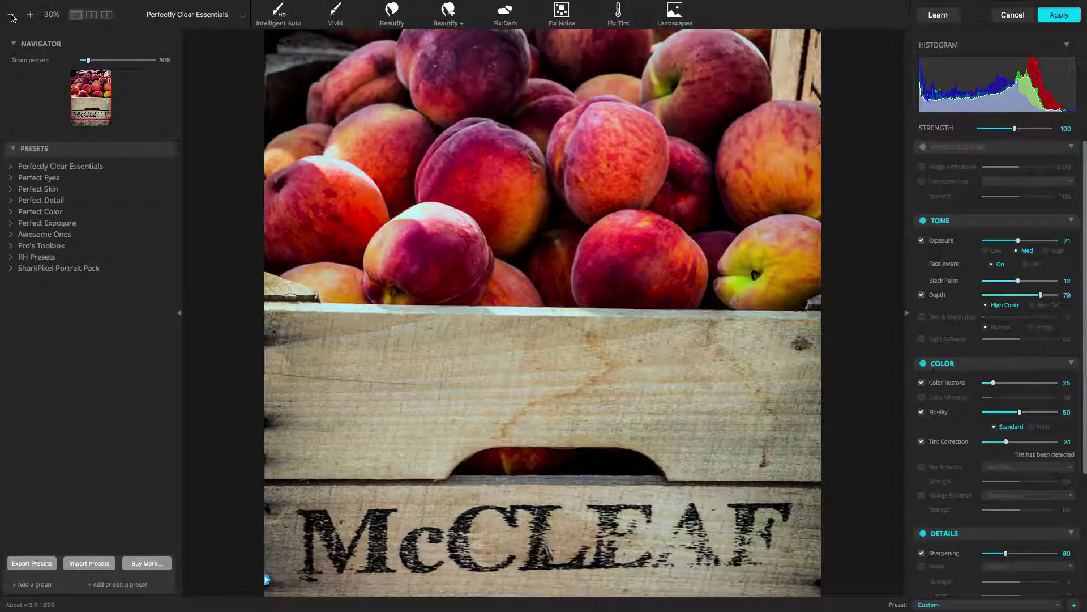
Magnify the peach photo to inspect it beyond 80%, and reduce the zoom to 60%
{"action": "key", "text": "ctrl+equal"}
{"action": "key", "text": "ctrl+equal"}
{"action": "key", "text": "ctrl+equal"}
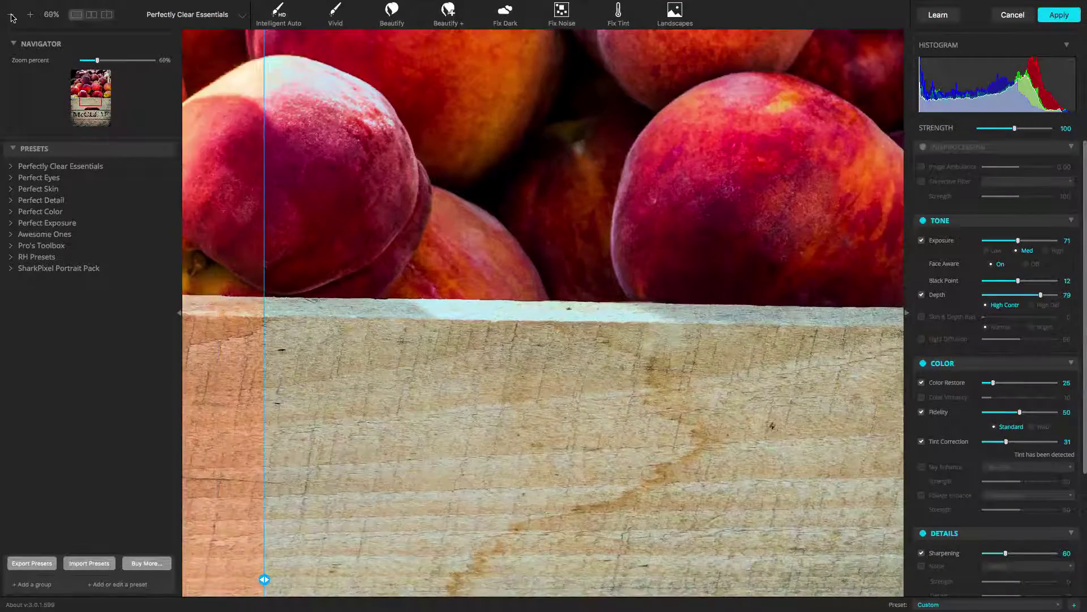
{"action": "key", "text": "ctrl+equal"}
{"action": "key", "text": "ctrl+equal"}
{"action": "left_click", "coordinate": [12, 18]}
{"action": "left_click", "coordinate": [12, 18]}
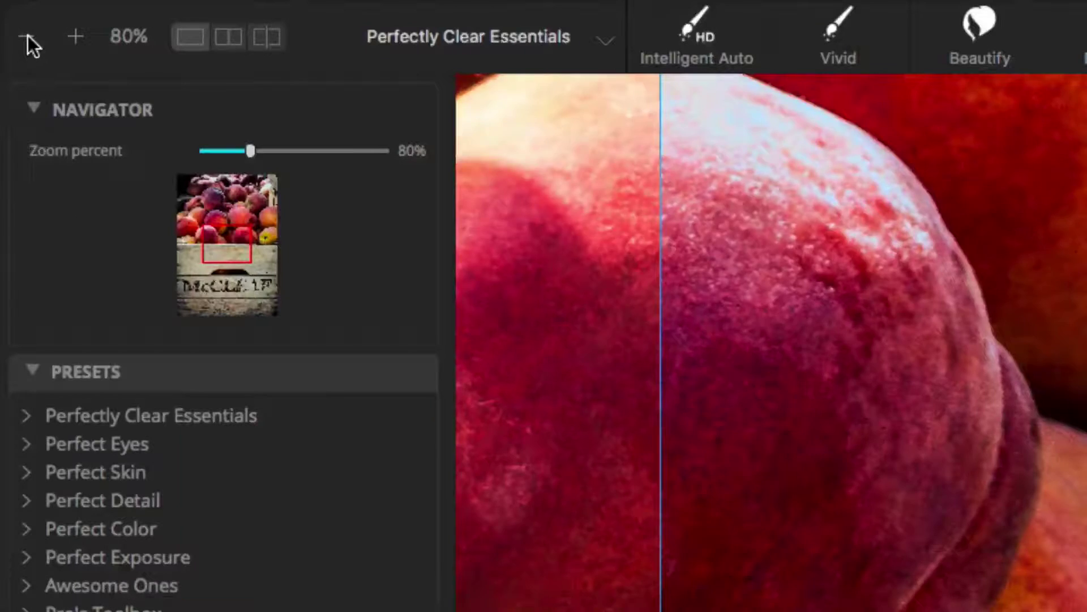
{"action": "left_click", "coordinate": [10, 14]}
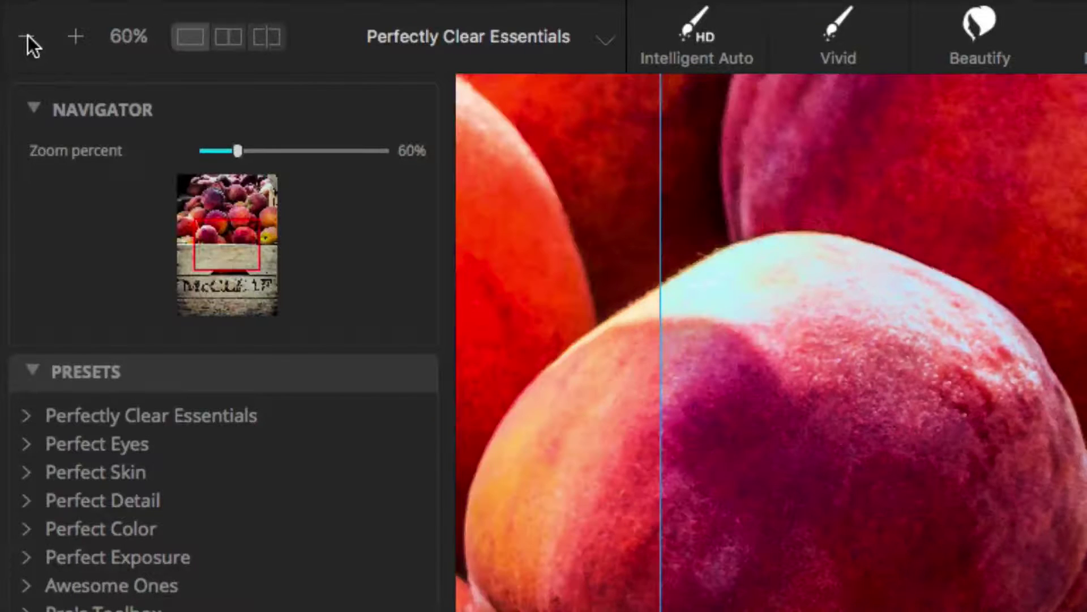
Fit the whole photo in the preview and toggle between the fitted view and 100% magnification
{"action": "left_click", "coordinate": [118, 34]}
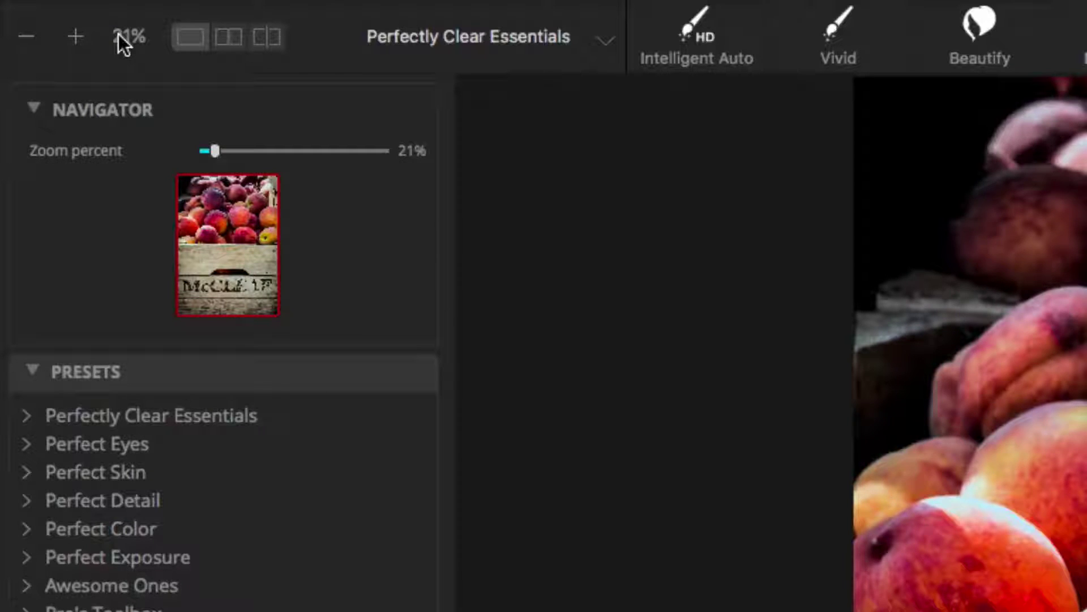
{"action": "key", "text": "z"}
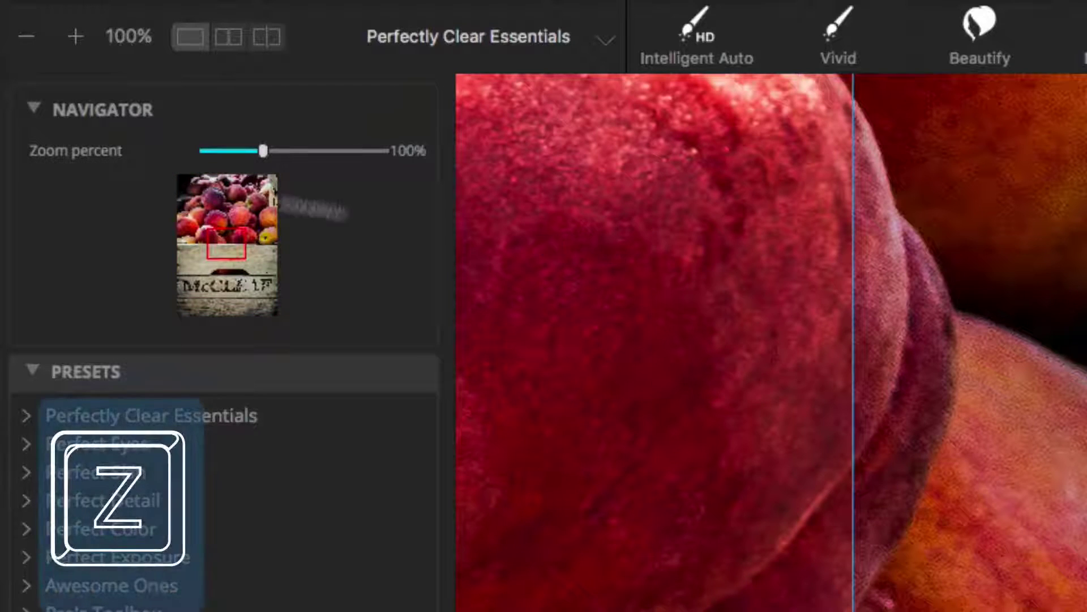
{"action": "key", "text": "z"}
{"action": "key", "text": "z"}
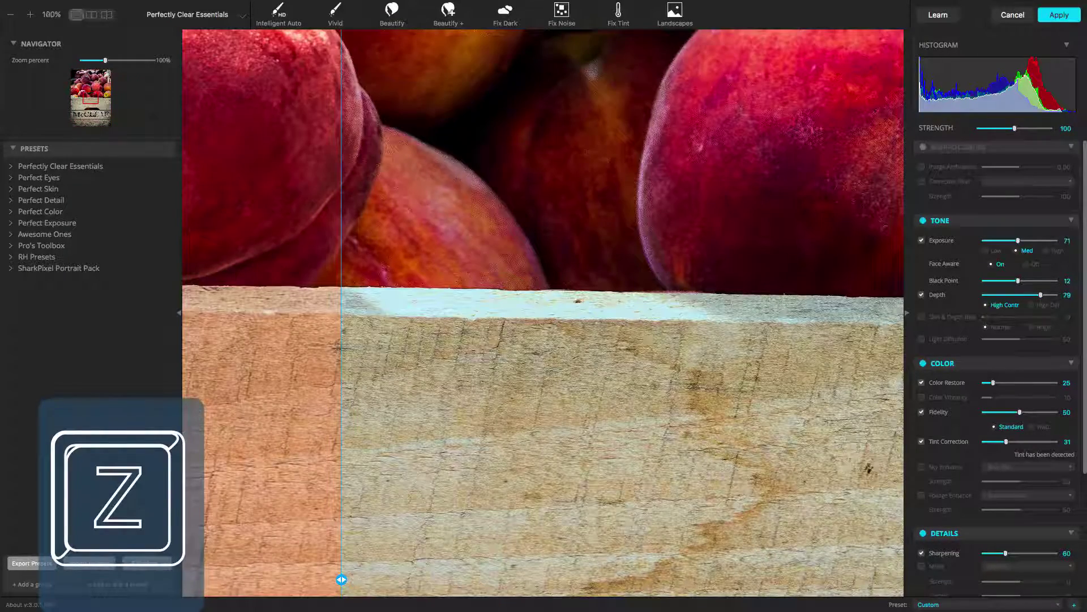
Inspect the crate lettering at 100% using the Navigator, and return to the fitted view
{"action": "left_click", "coordinate": [89, 100]}
{"action": "left_click_drag", "start_coordinate": [88, 100], "coordinate": [89, 118]}
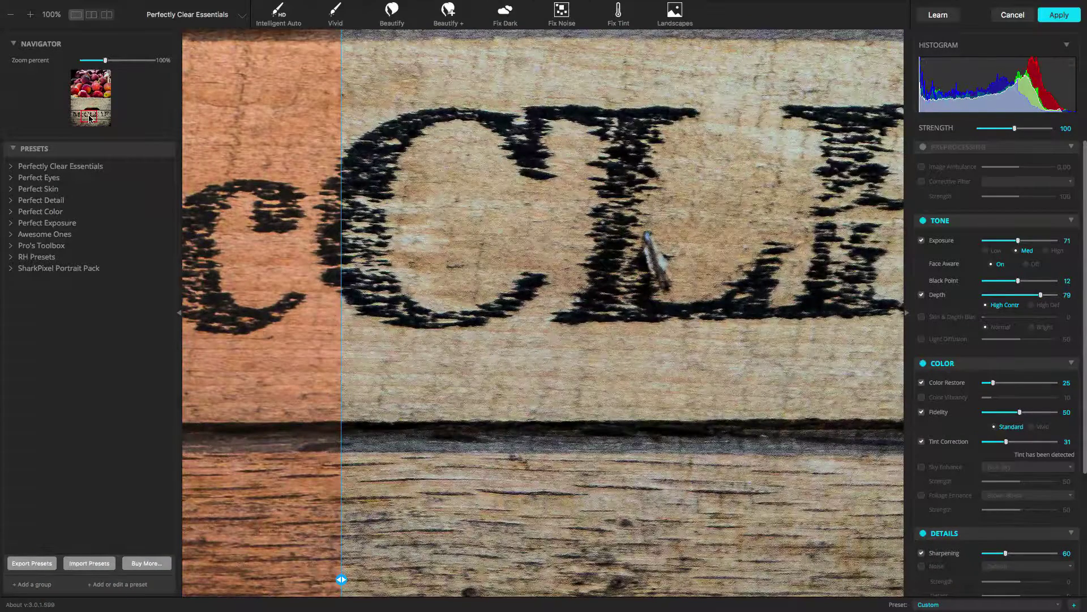
{"action": "key", "text": "z"}
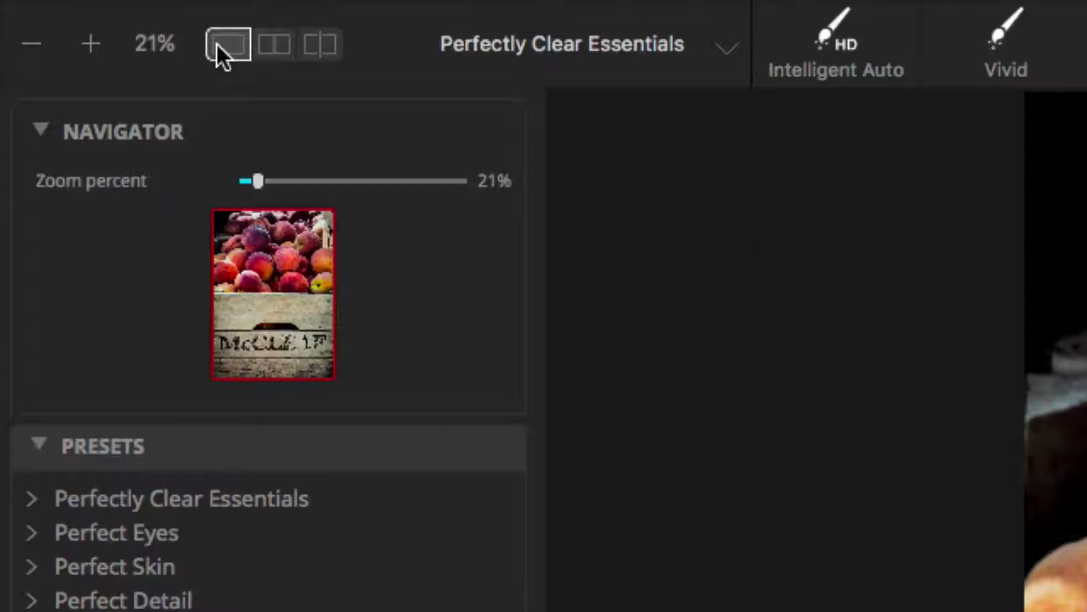
In the single-image view, apply the Vivid preset and toggle the before/after preview
{"action": "left_click", "coordinate": [224, 45]}
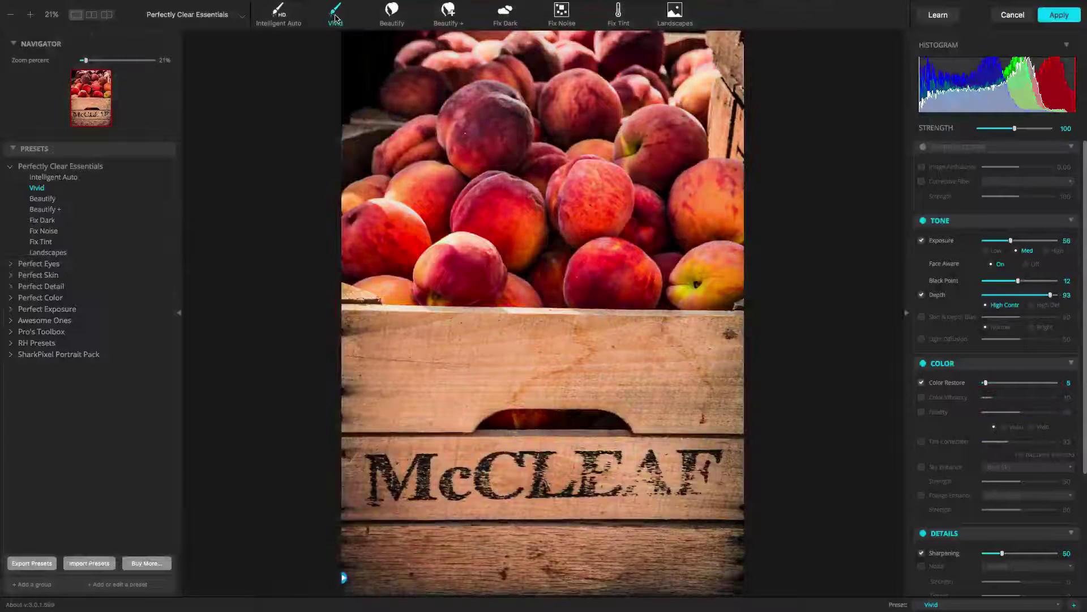
{"action": "key", "text": "space"}
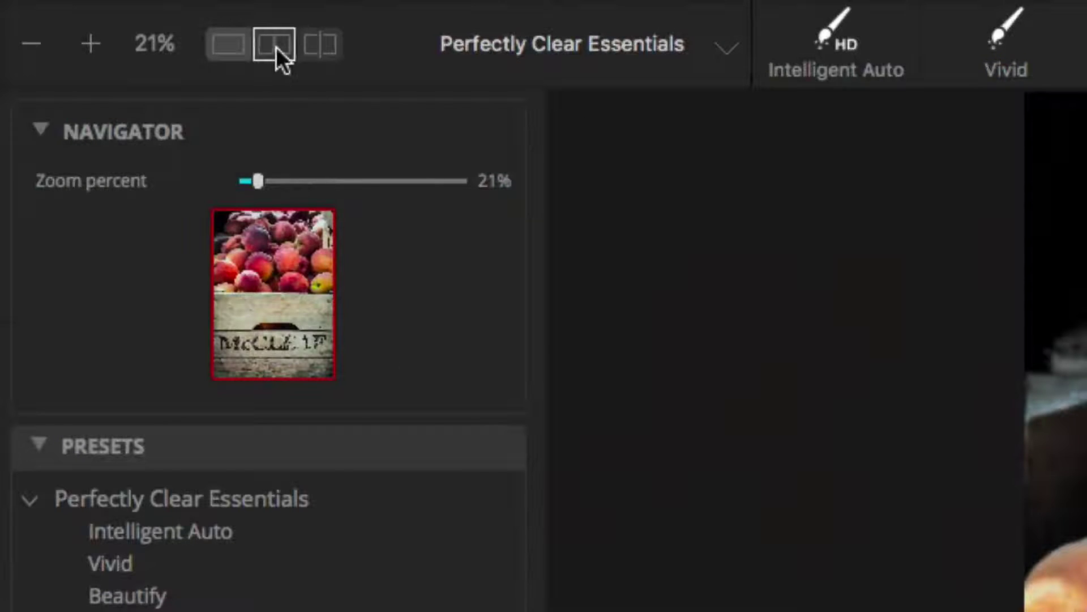
Compare the original and corrected photo side by side with the side panels hidden, and switch to the split view
{"action": "left_click", "coordinate": [276, 46]}
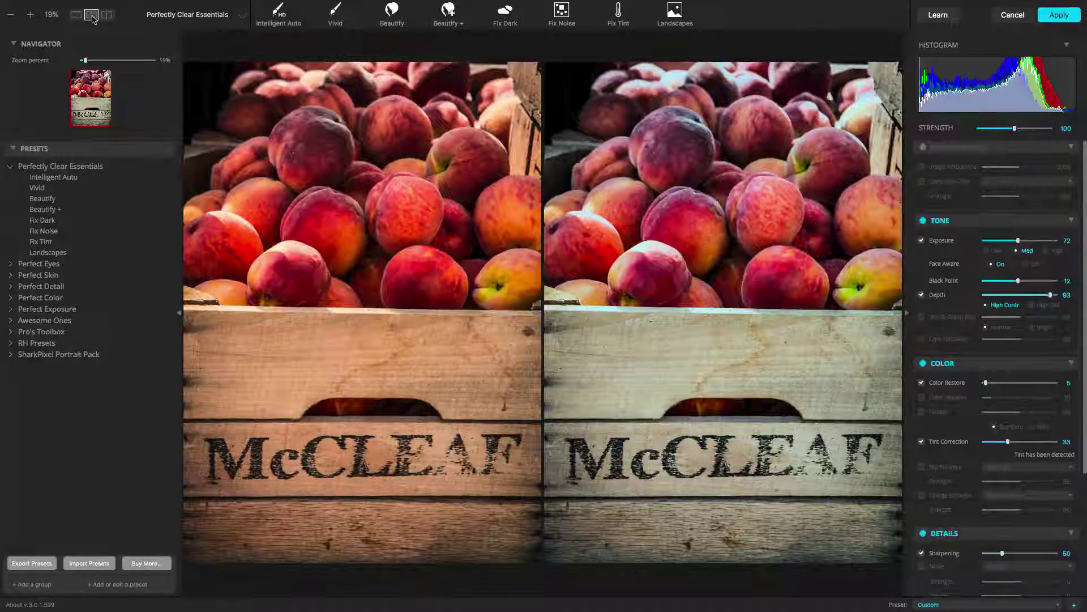
{"action": "key", "text": "Tab"}
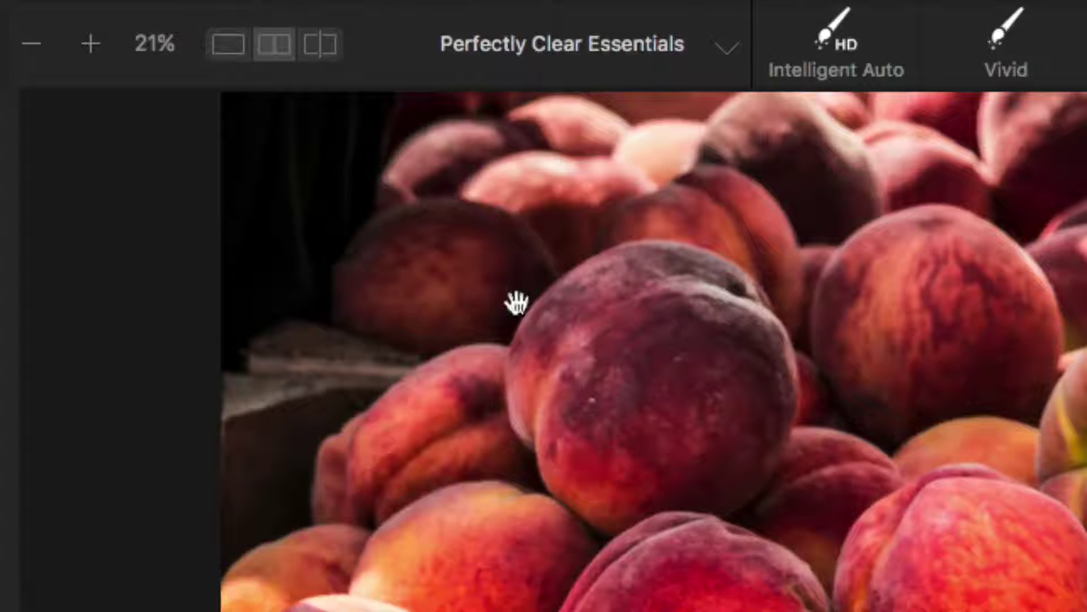
{"action": "left_click", "coordinate": [106, 16]}
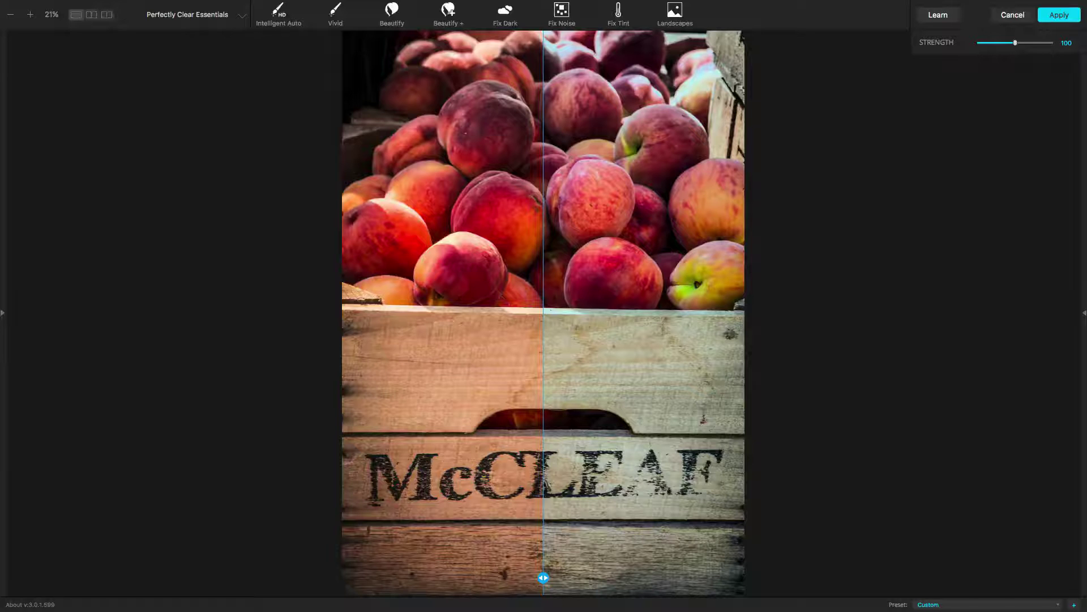
Compare the original and corrected photo in the split view by moving the divider to the photo's left edge
{"action": "left_click", "coordinate": [471, 371]}
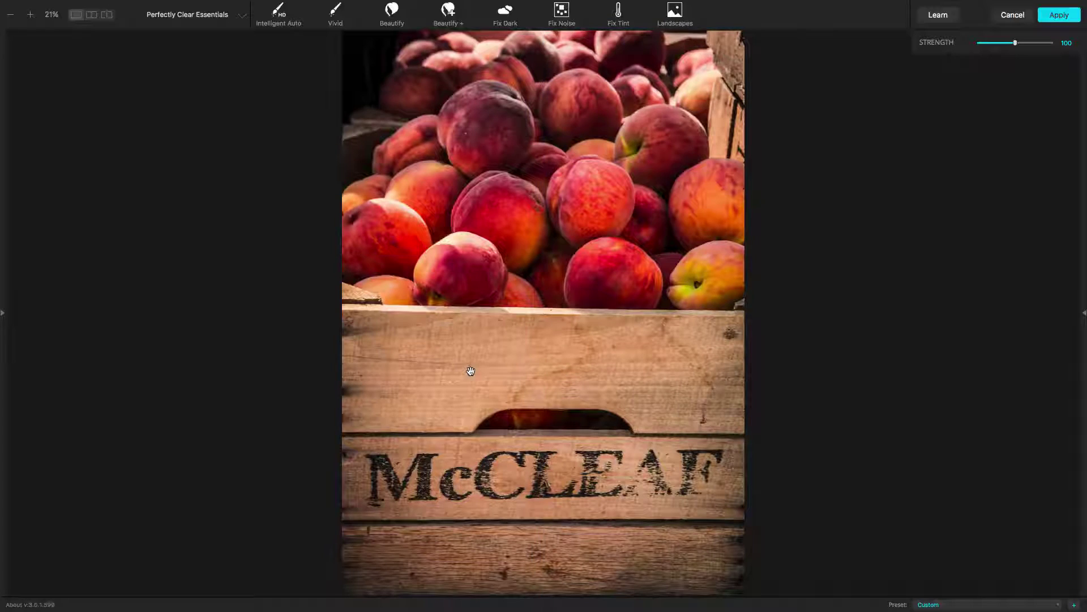
{"action": "left_click_drag", "start_coordinate": [541, 576], "coordinate": [347, 575]}
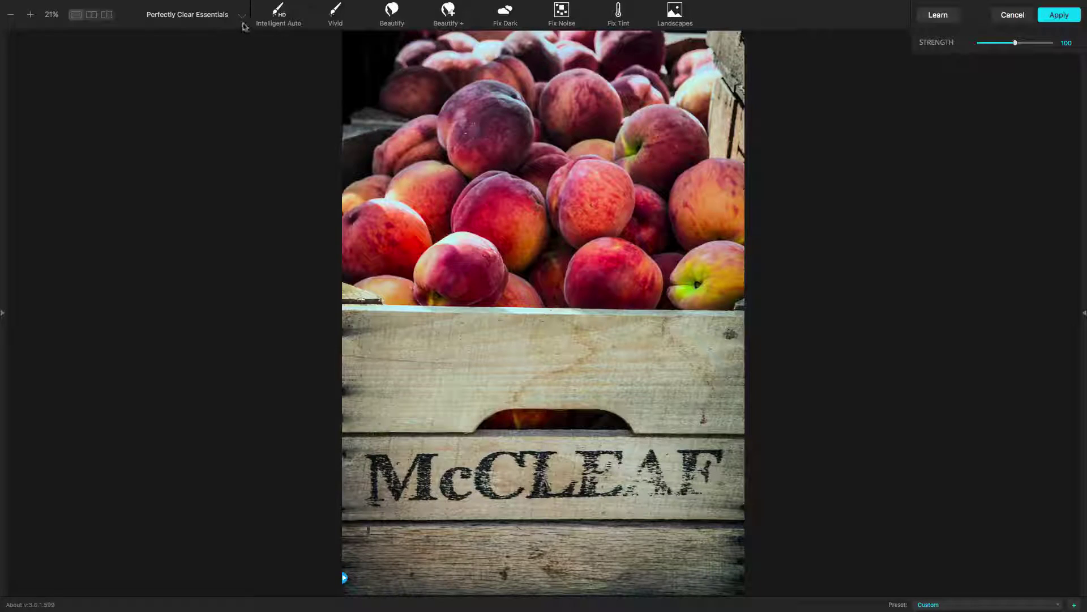
Switch to the Perfect Exposure preset group, try its iAuto Exposure and Outdoor presets, and open the Learn resources
{"action": "left_click", "coordinate": [242, 16]}
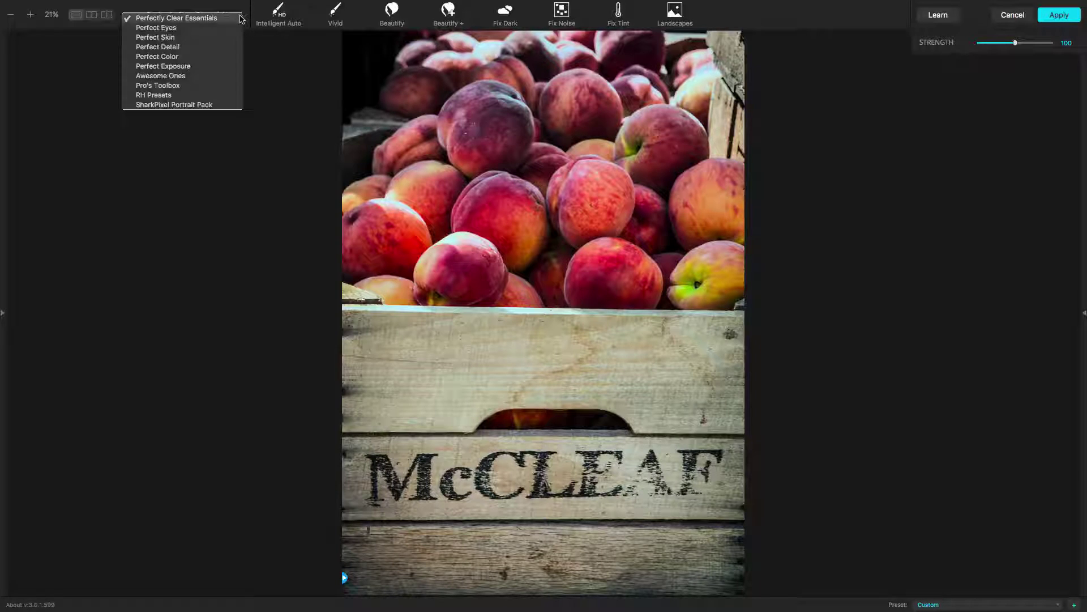
{"action": "left_click", "coordinate": [222, 66]}
{"action": "left_click", "coordinate": [297, 24]}
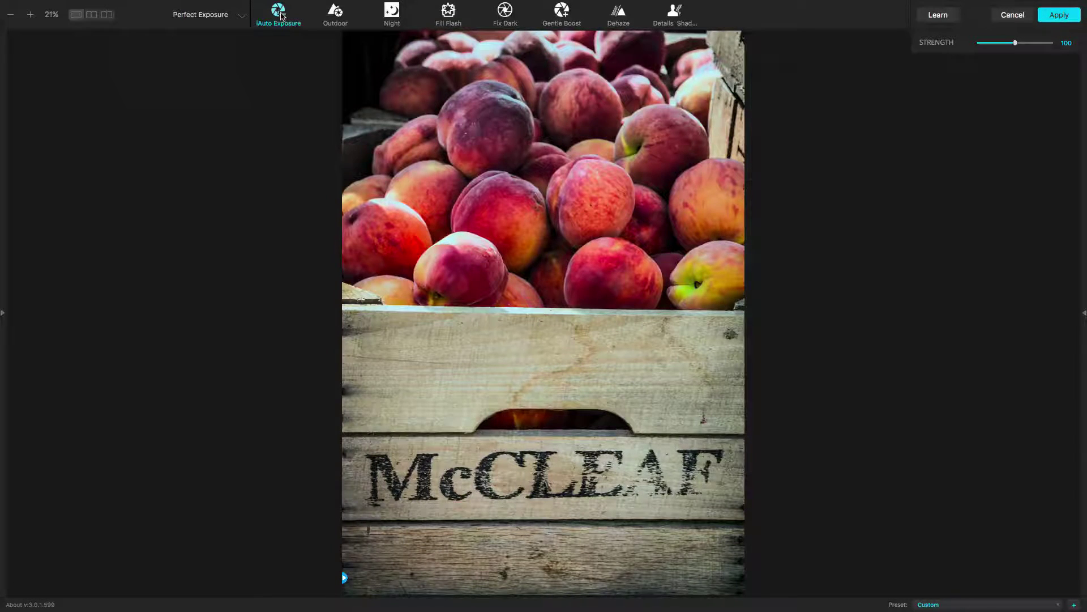
{"action": "left_click", "coordinate": [332, 15]}
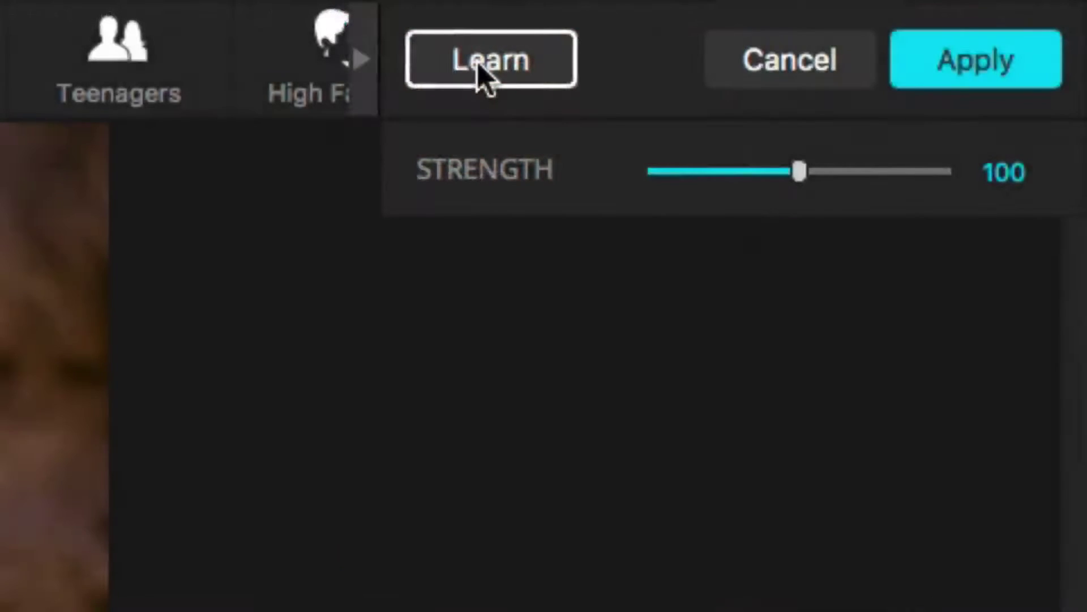
{"action": "left_click", "coordinate": [478, 63]}
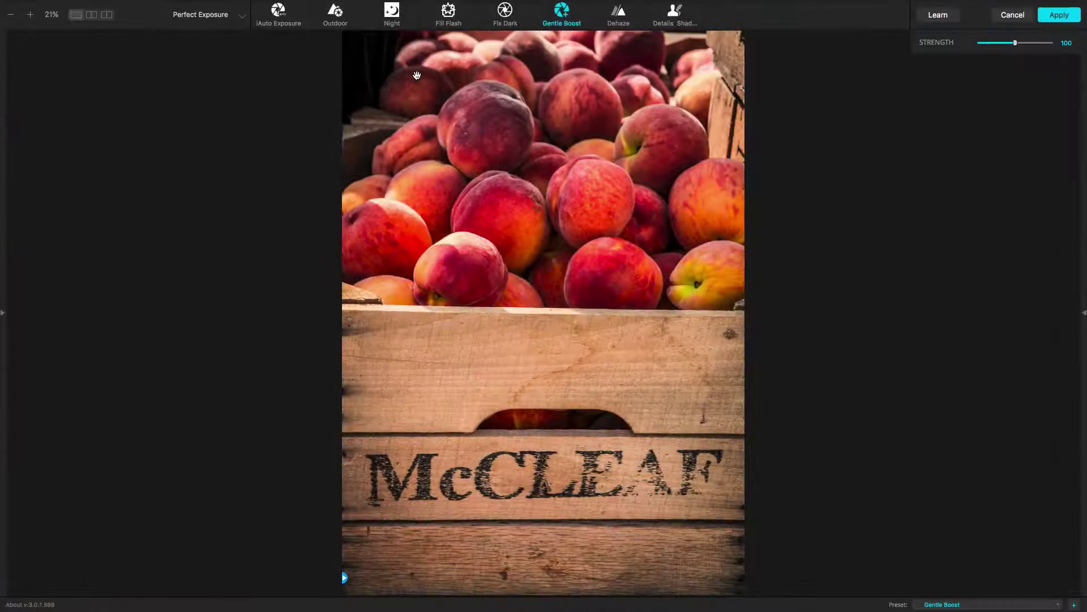
Bring back both side panels, and toggle only the Navigator and Presets panel off and on
{"action": "key", "text": "Tab"}
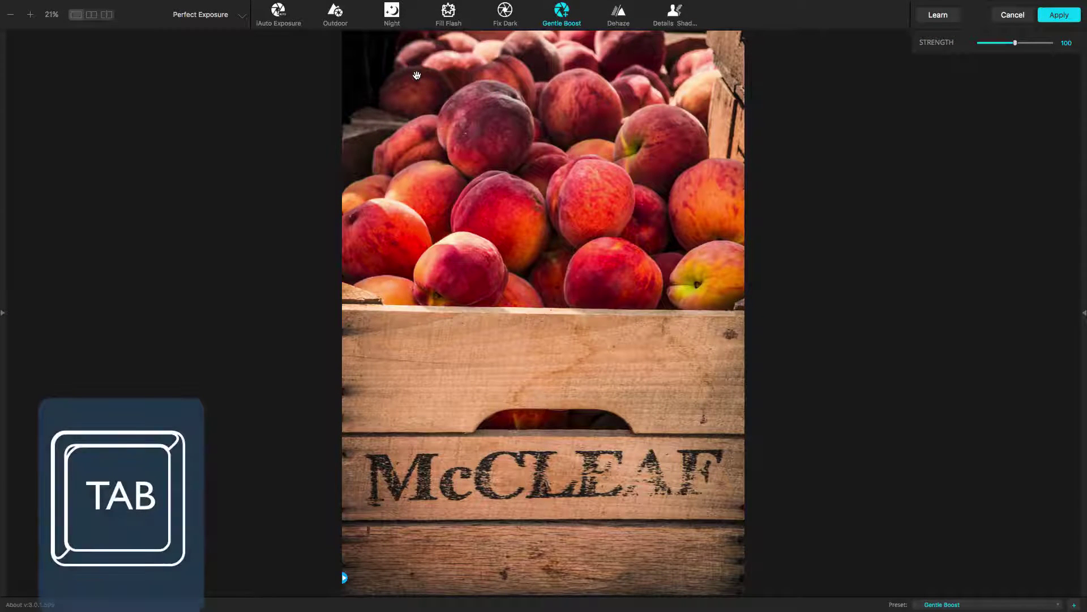
{"action": "key", "text": "Tab"}
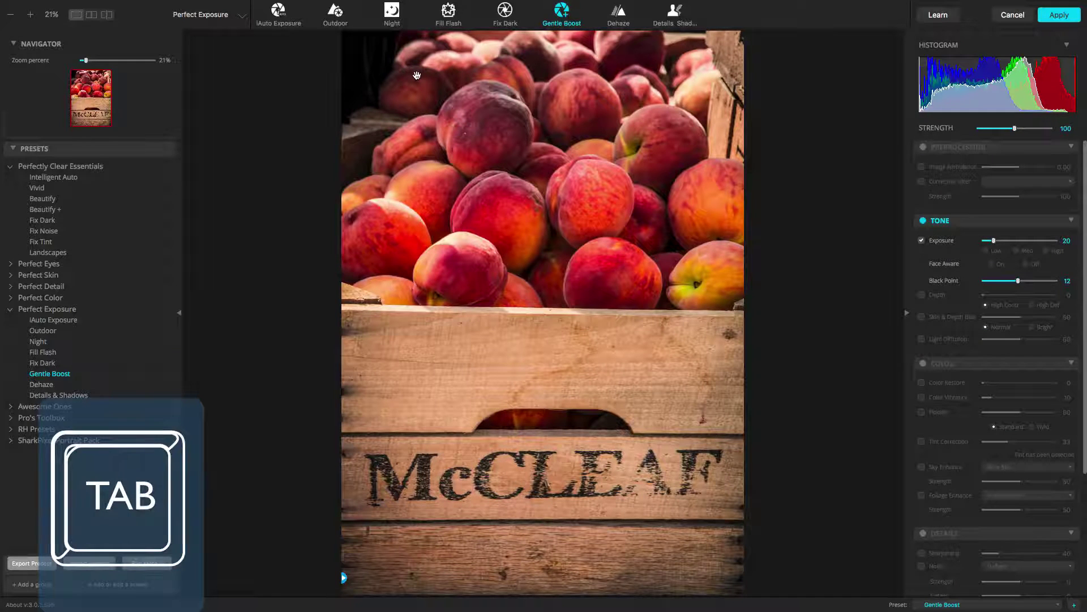
{"action": "key", "text": "shift+Tab"}
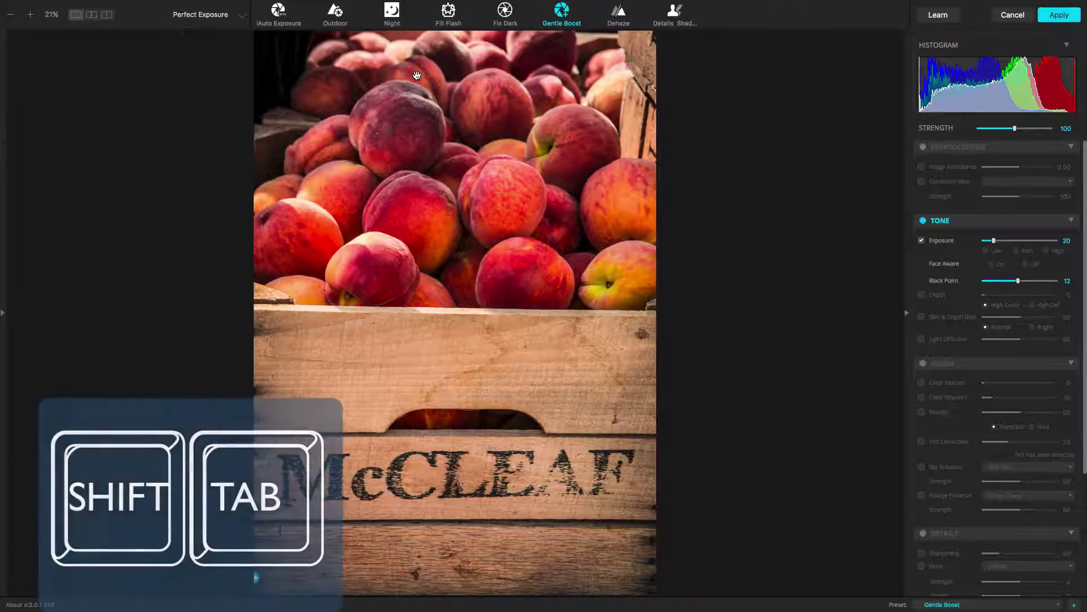
{"action": "key", "text": "shift+Tab"}
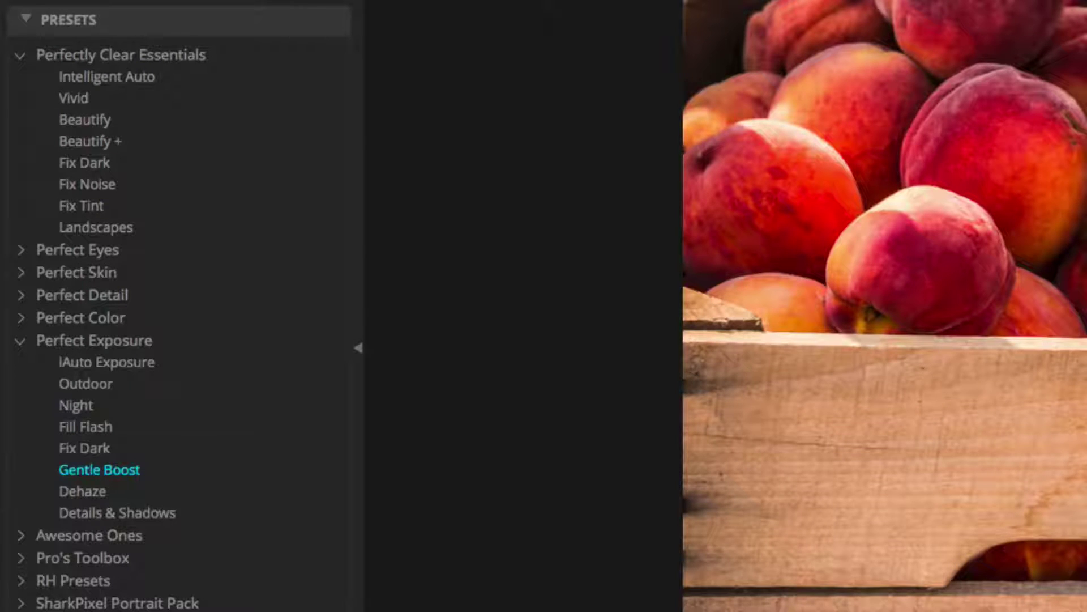
Collapse Perfectly Clear Essentials to browse the Perfect Detail and Pro's Toolbox presets, and name the preset being saved "Wooden"
{"action": "left_click", "coordinate": [24, 59]}
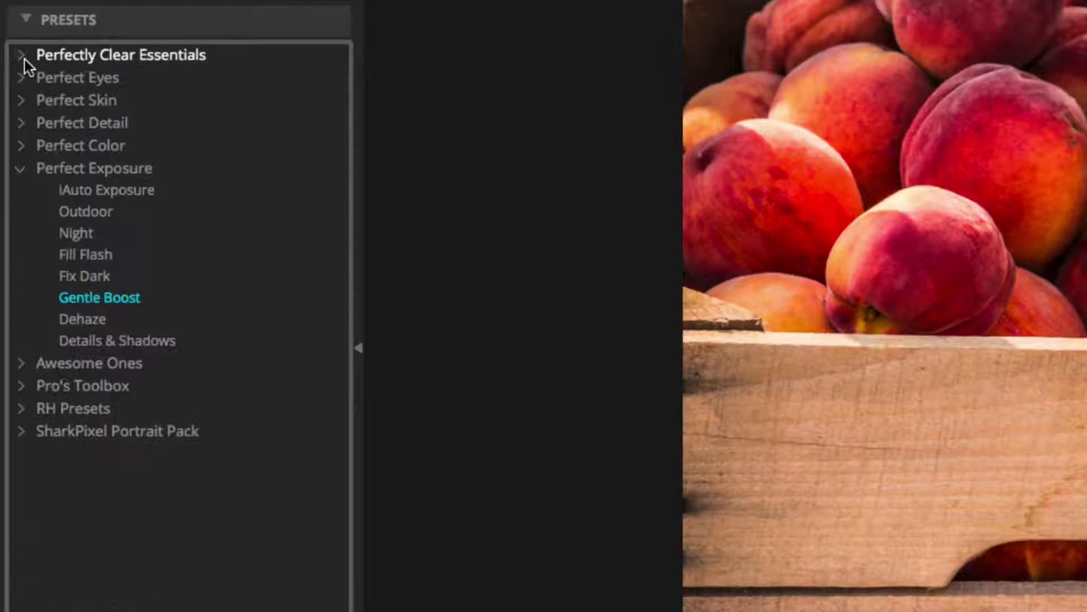
{"action": "left_click", "coordinate": [23, 122]}
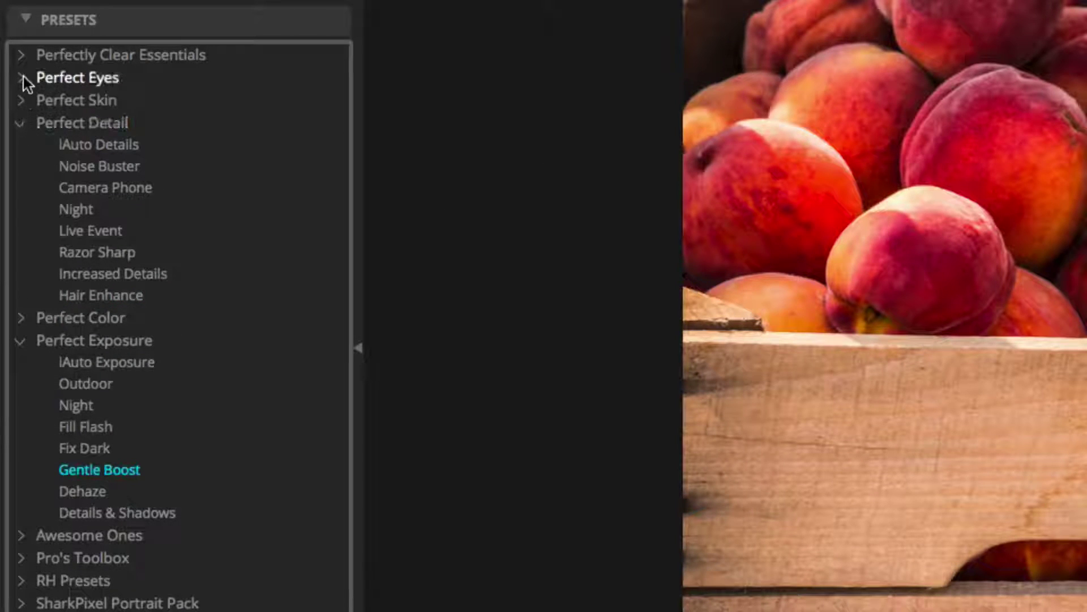
{"action": "left_click", "coordinate": [23, 558]}
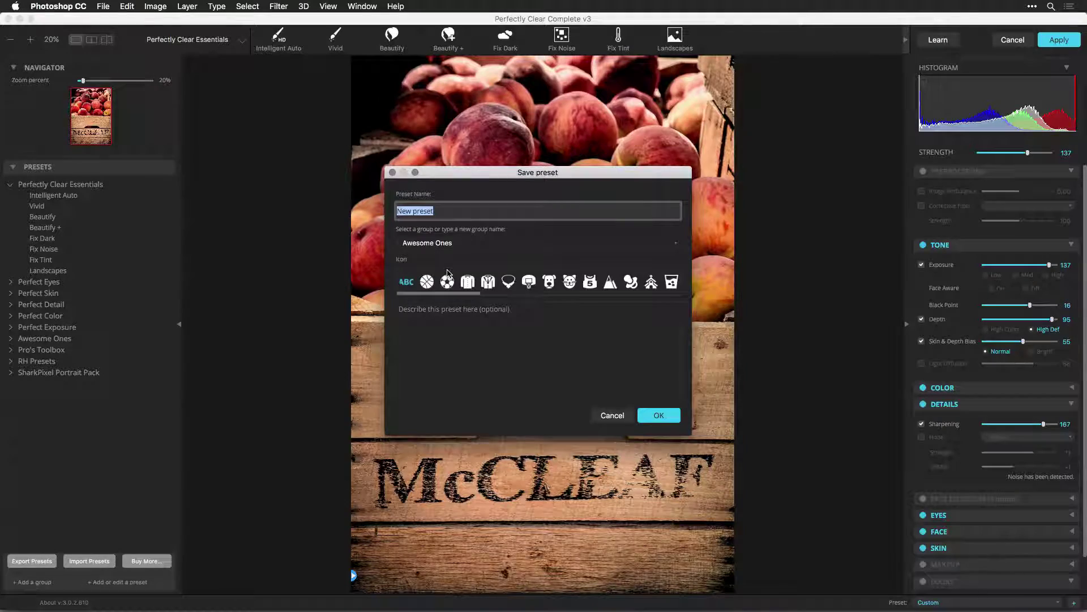
{"action": "type", "text": "Wooden"}
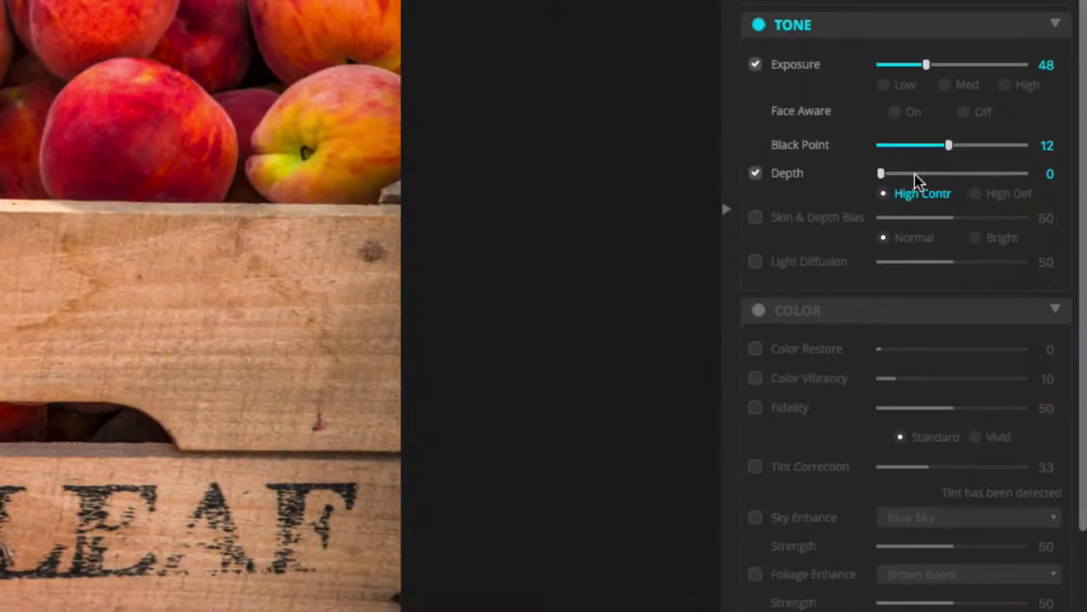
Set the Tone section's Depth to High Def with a strength of 64
{"action": "left_click_drag", "start_coordinate": [915, 174], "coordinate": [920, 176]}
{"action": "left_click", "coordinate": [987, 194]}
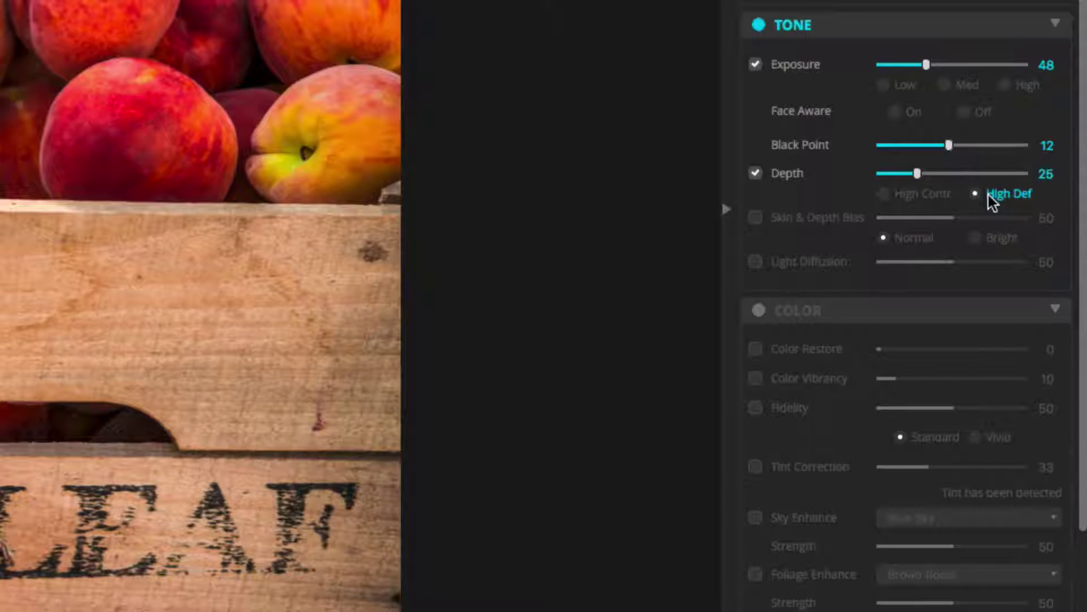
{"action": "left_click", "coordinate": [970, 172]}
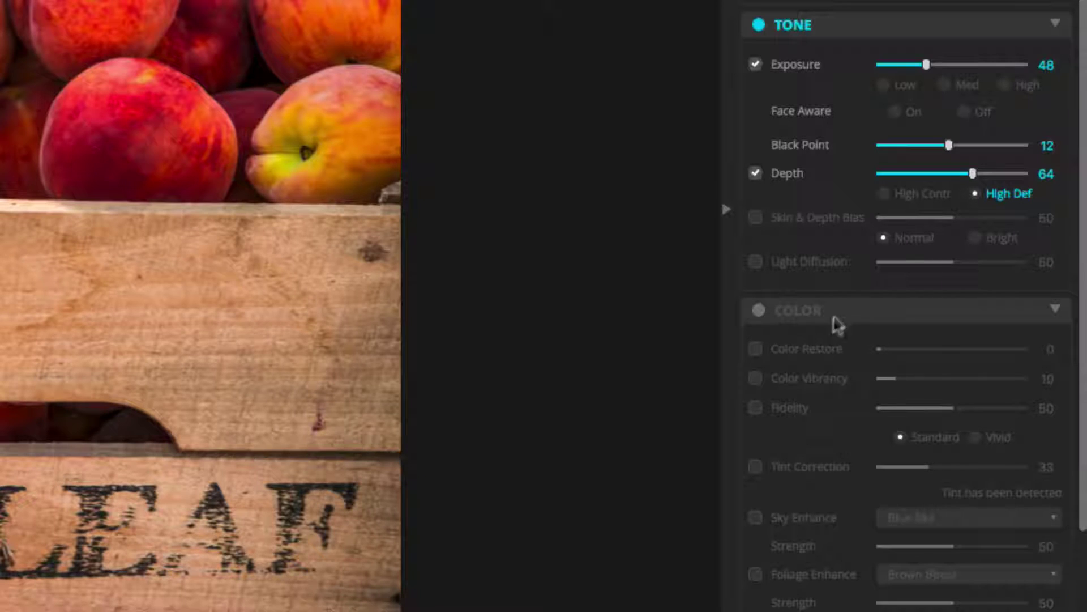
Enable Tint Correction at 22, and switch it off and back on to compare its effect on the wooden crate
{"action": "left_click", "coordinate": [760, 466]}
{"action": "left_click", "coordinate": [912, 467]}
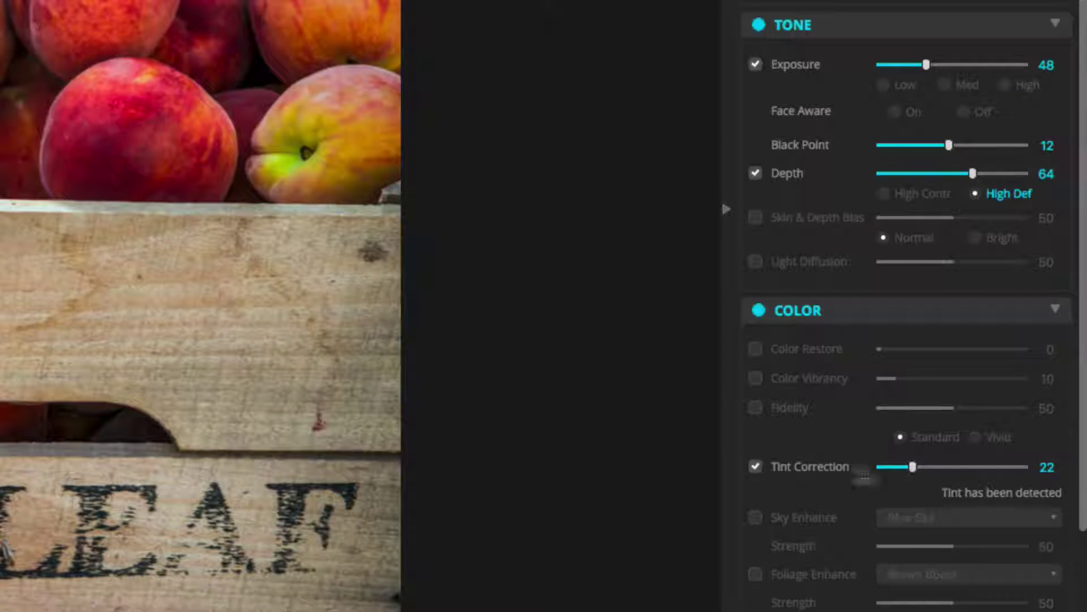
{"action": "left_click", "coordinate": [754, 467]}
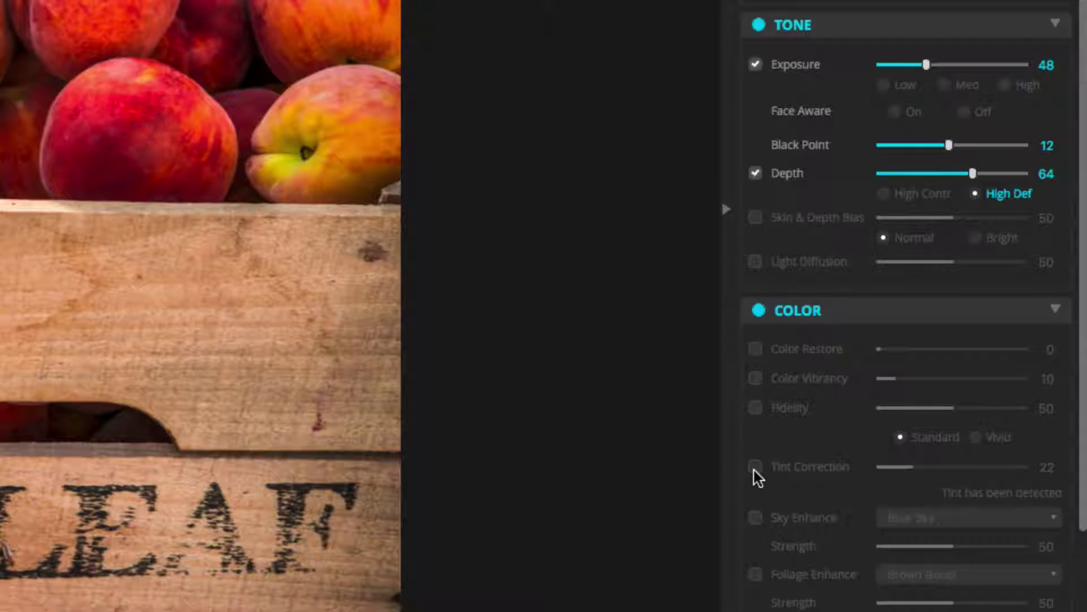
{"action": "left_click", "coordinate": [755, 468]}
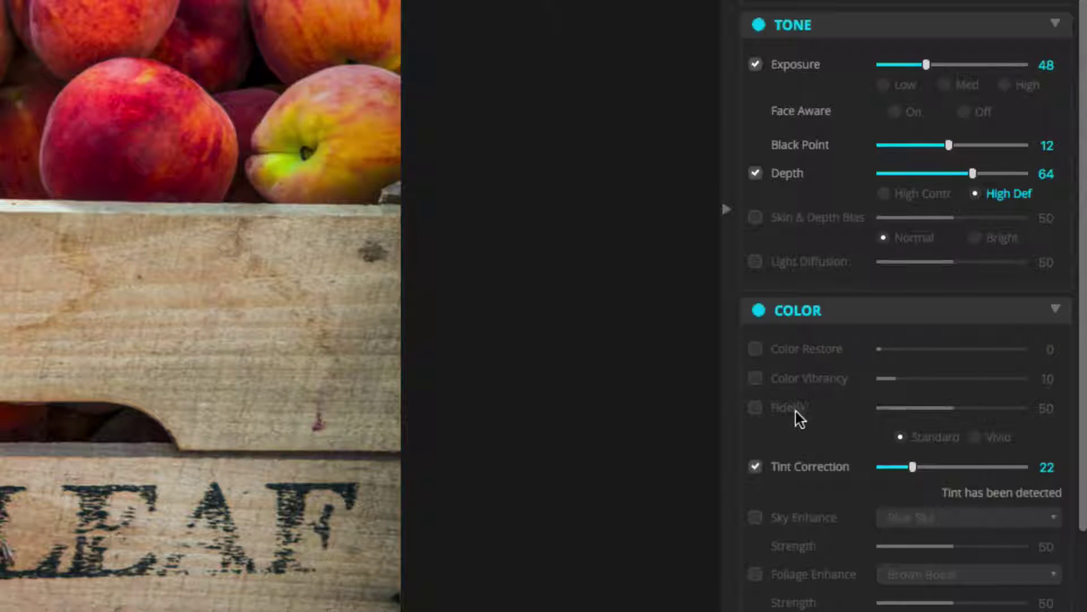
Enable Color Restore at a low strength, and toggle the whole Color section off and on to judge the correction
{"action": "left_click", "coordinate": [756, 351]}
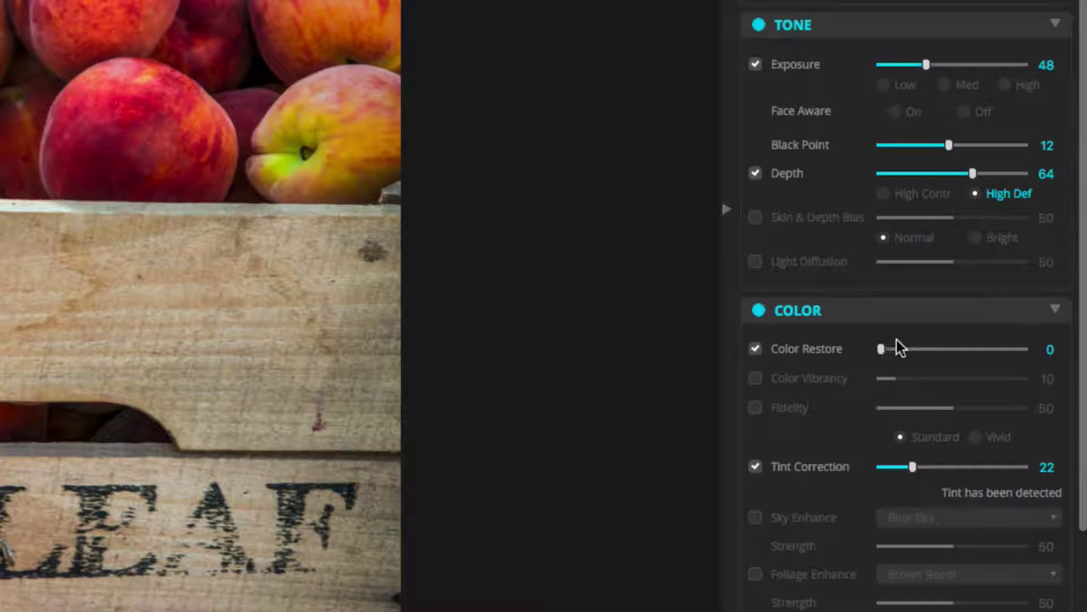
{"action": "left_click", "coordinate": [896, 341]}
{"action": "left_click", "coordinate": [804, 312]}
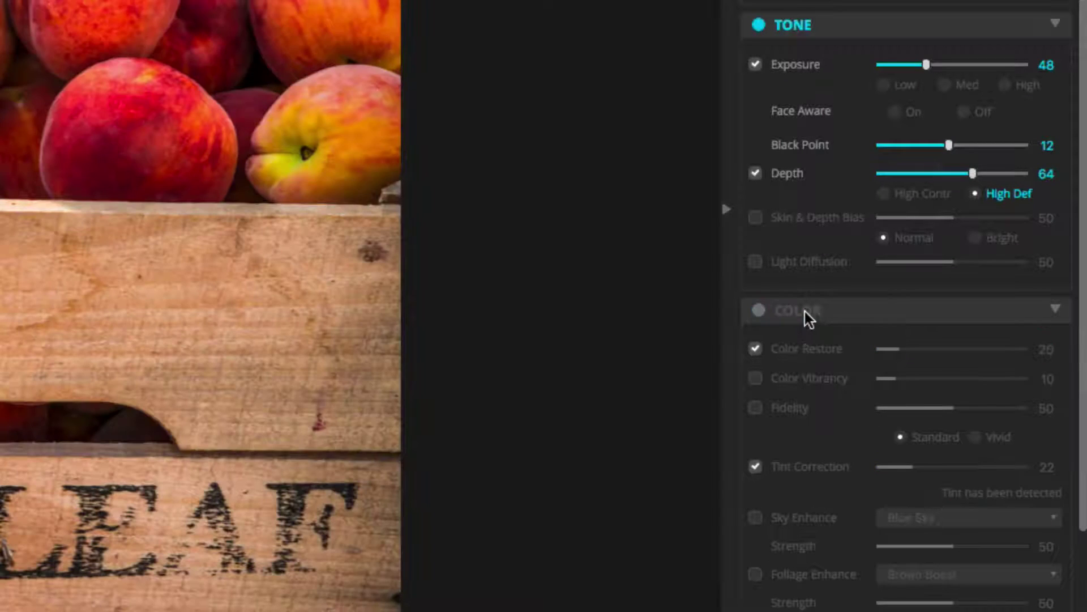
{"action": "left_click", "coordinate": [804, 311]}
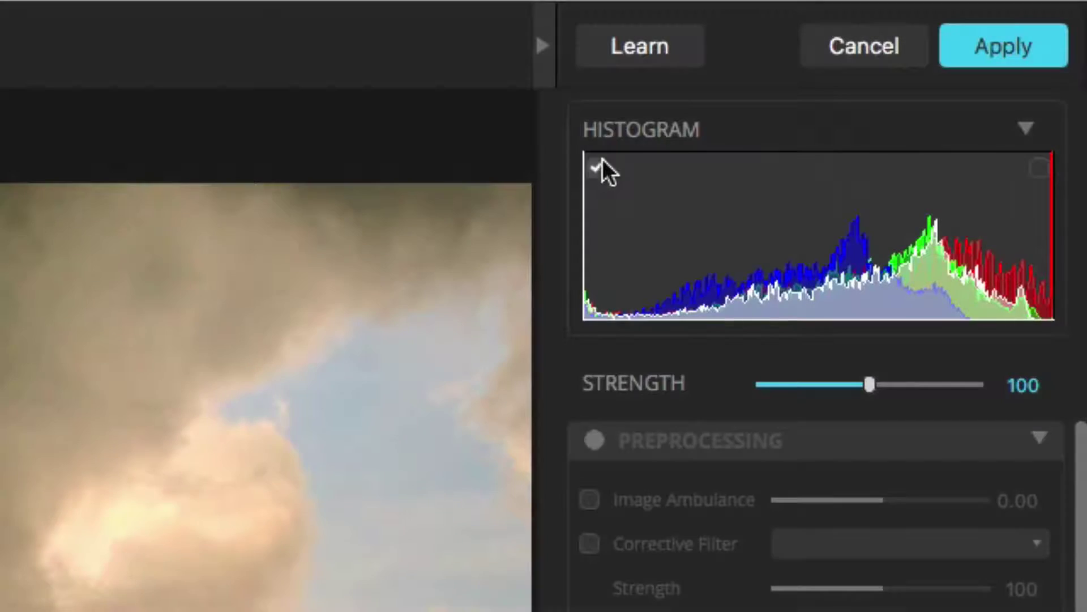
With both histogram clipping warnings shown on the boat photo, set Exposure to 150 and reduce the Black Point
{"action": "left_click", "coordinate": [600, 163]}
{"action": "left_click", "coordinate": [1036, 171]}
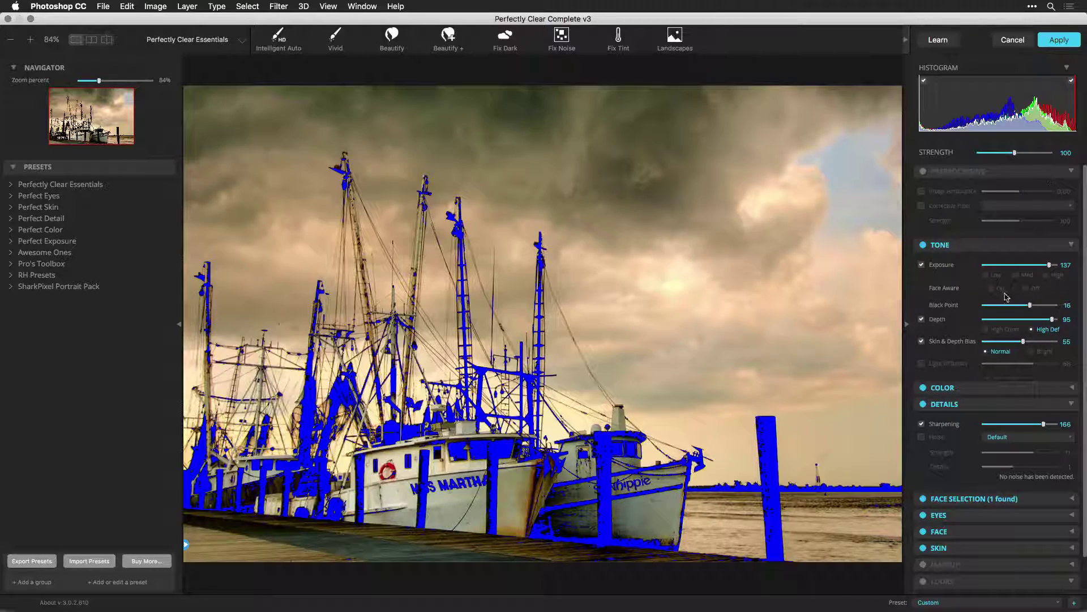
{"action": "left_click_drag", "start_coordinate": [1050, 265], "coordinate": [1059, 265]}
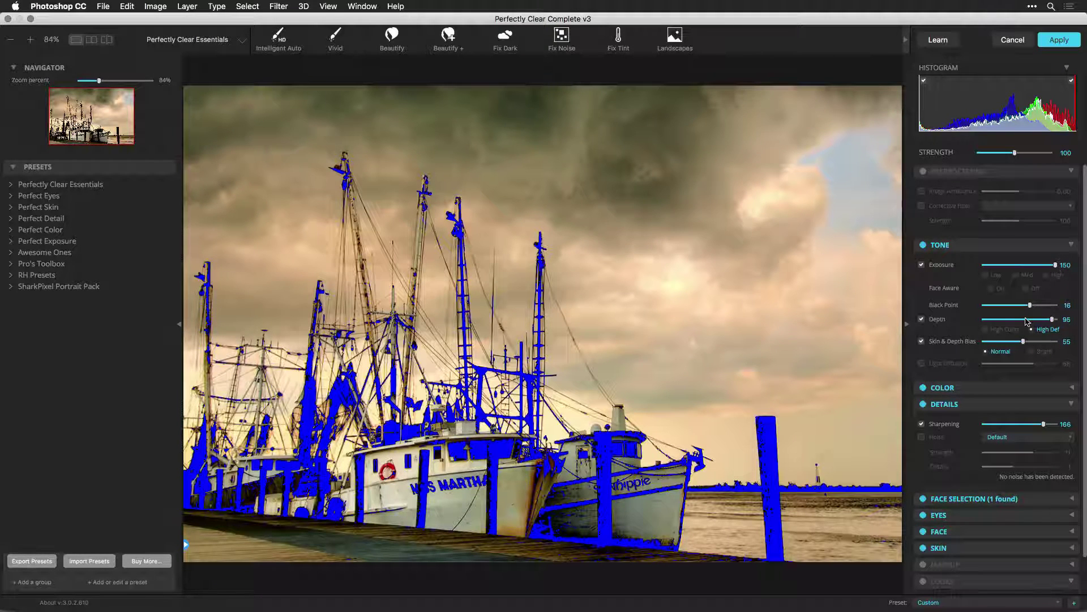
{"action": "left_click_drag", "start_coordinate": [1022, 308], "coordinate": [1012, 307]}
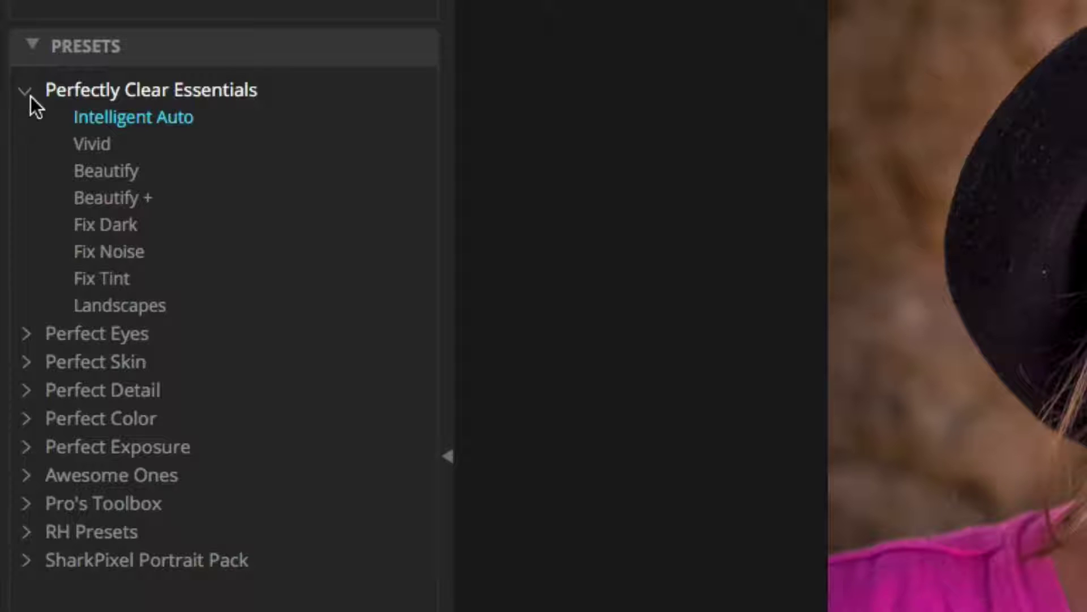
Collapse Perfectly Clear Essentials and apply the Healthy Glow preset from the Perfect Skin group to the girl's portrait
{"action": "left_click", "coordinate": [12, 168]}
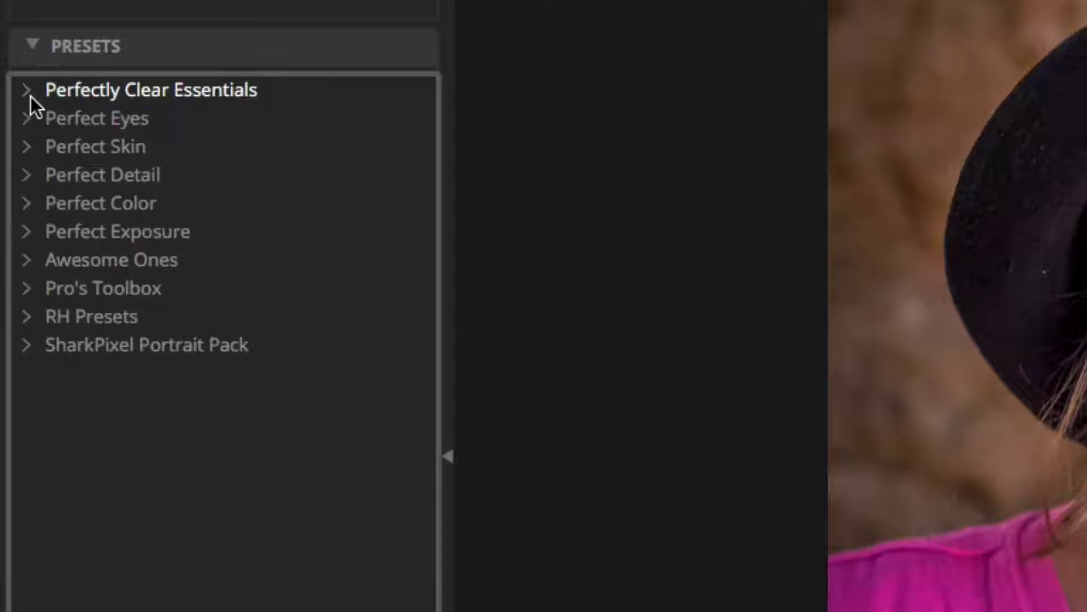
{"action": "left_click", "coordinate": [26, 144]}
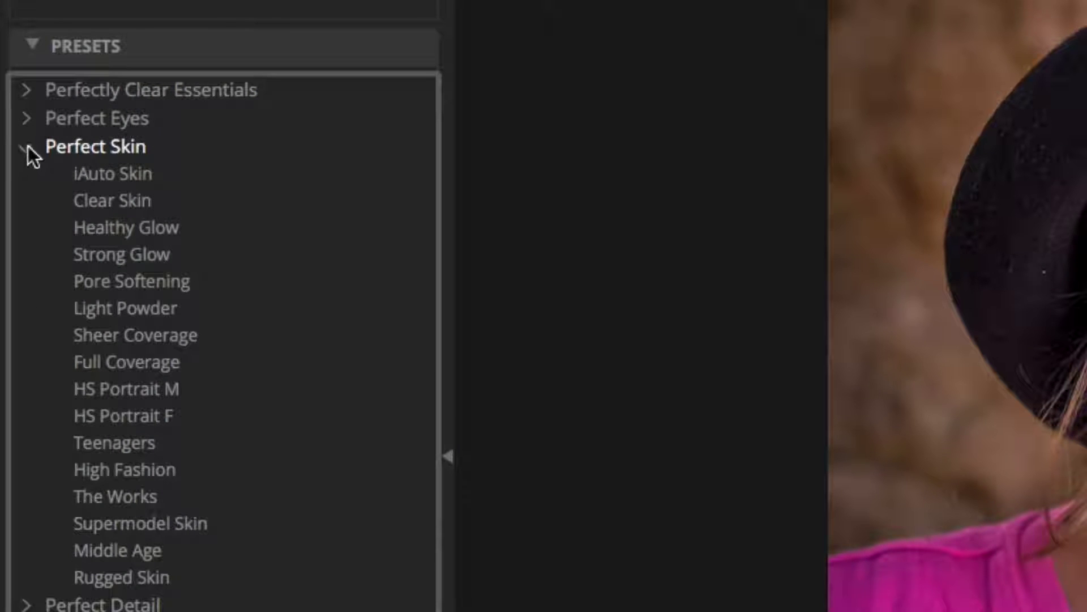
{"action": "mouse_move", "coordinate": [125, 224]}
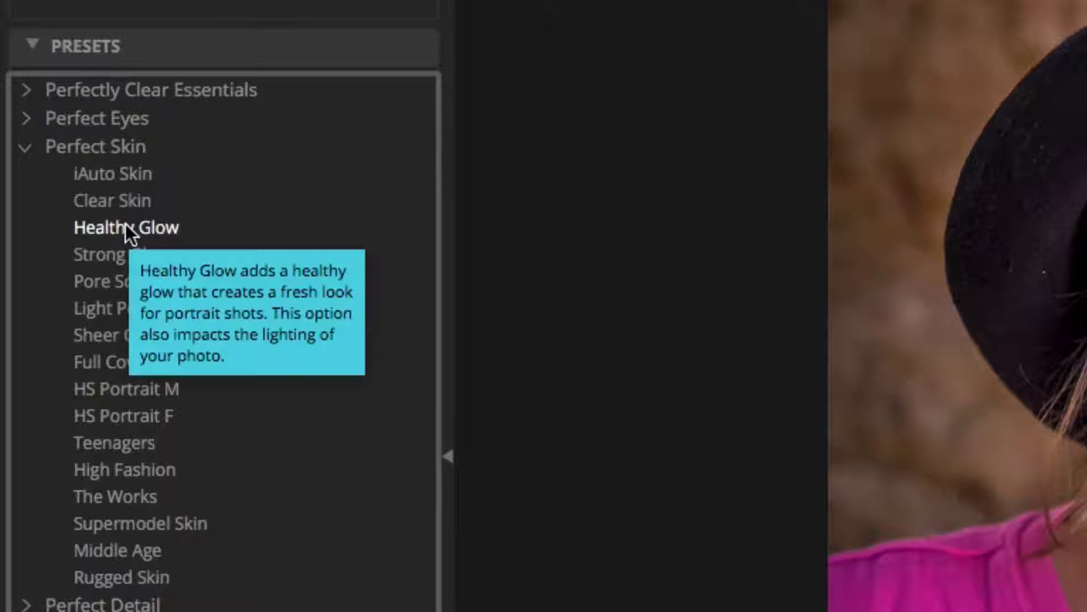
{"action": "left_click", "coordinate": [126, 226]}
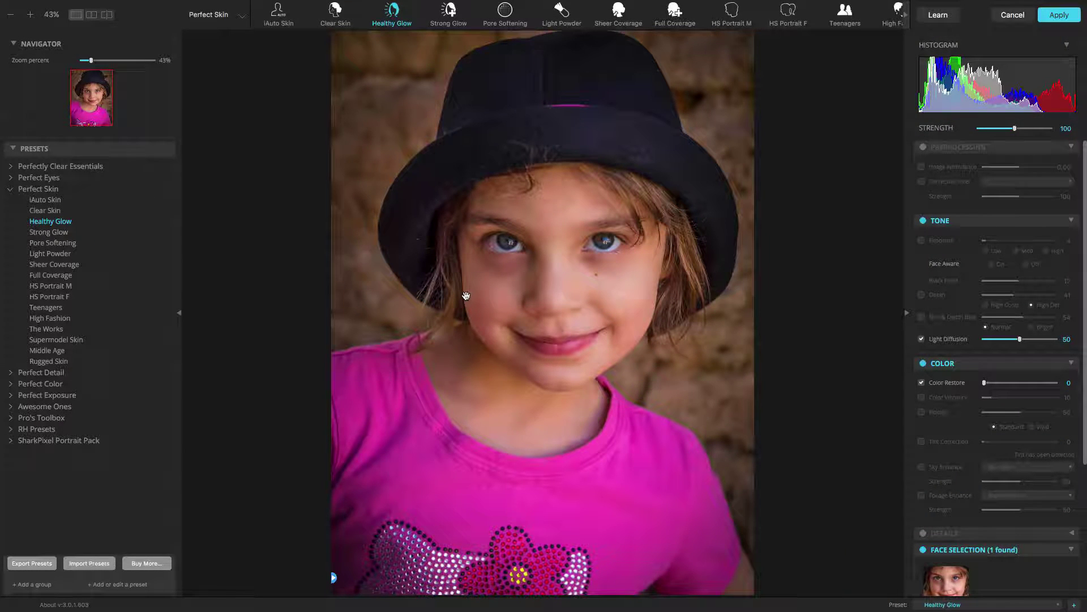
Expand the Skin adjustments and set the Smooth Area of Perfectly Smooth to Full Body
{"action": "scroll", "coordinate": [930, 299], "scroll_direction": "down", "scroll_amount": 4}
{"action": "scroll", "coordinate": [929, 299], "scroll_direction": "down", "scroll_amount": 3}
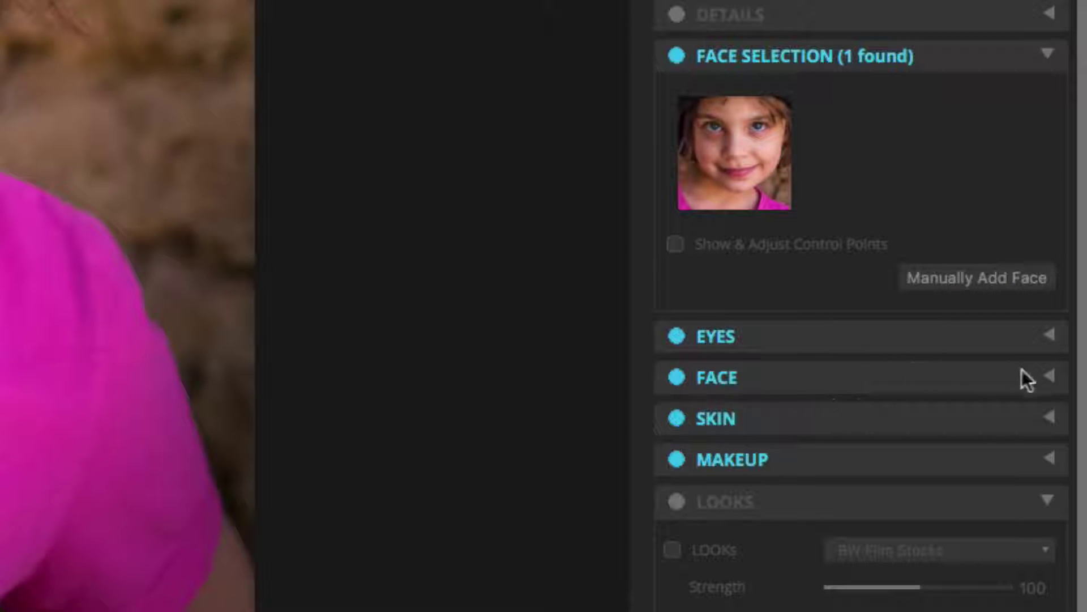
{"action": "left_click", "coordinate": [1048, 419]}
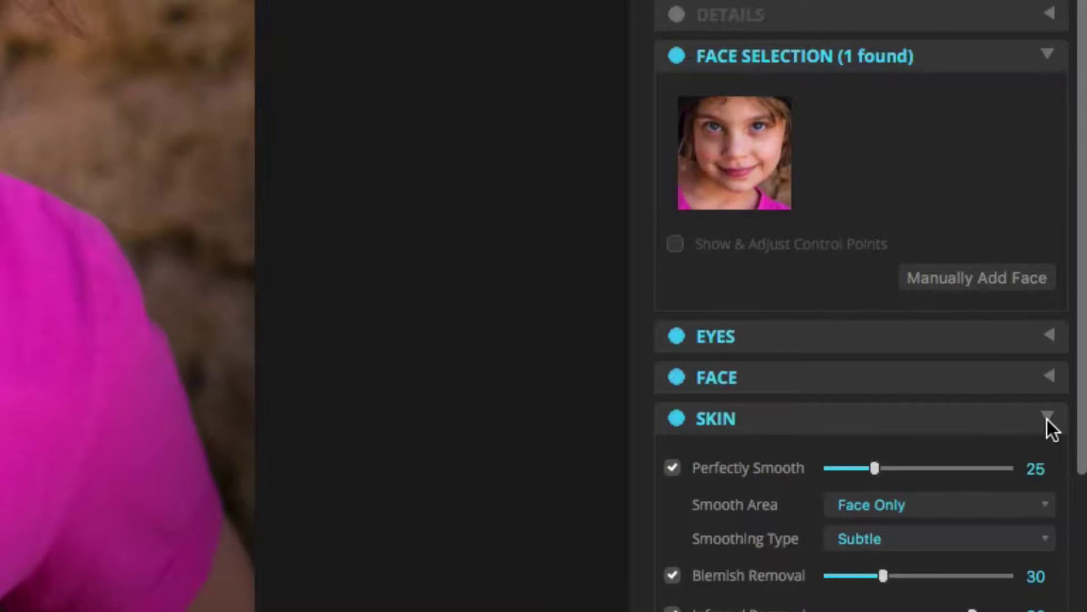
{"action": "scroll", "coordinate": [1047, 420], "scroll_direction": "down", "scroll_amount": 4}
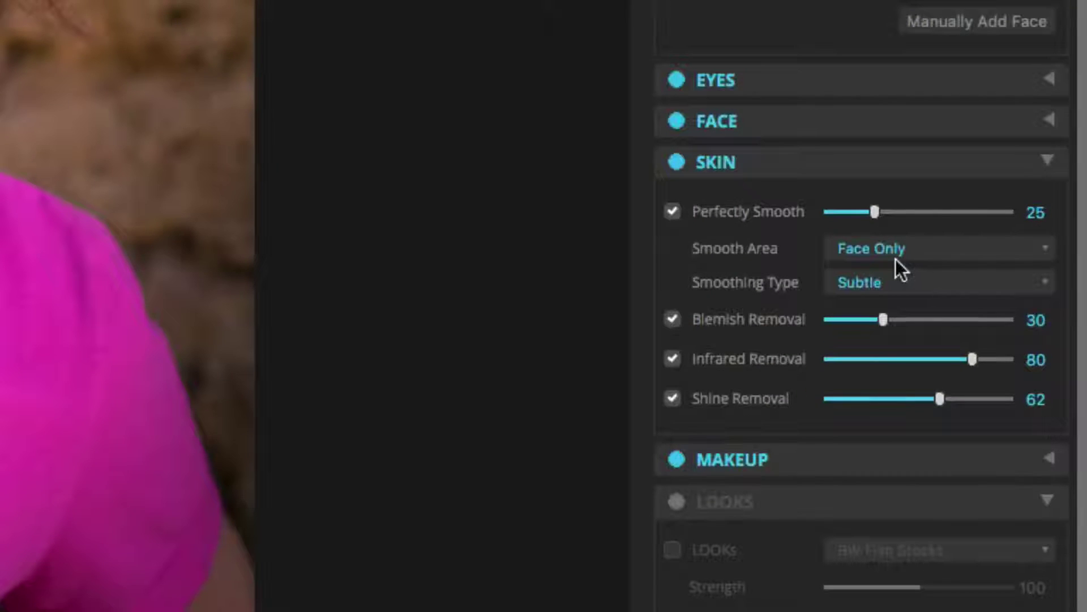
{"action": "left_click", "coordinate": [895, 255]}
{"action": "left_click", "coordinate": [892, 262]}
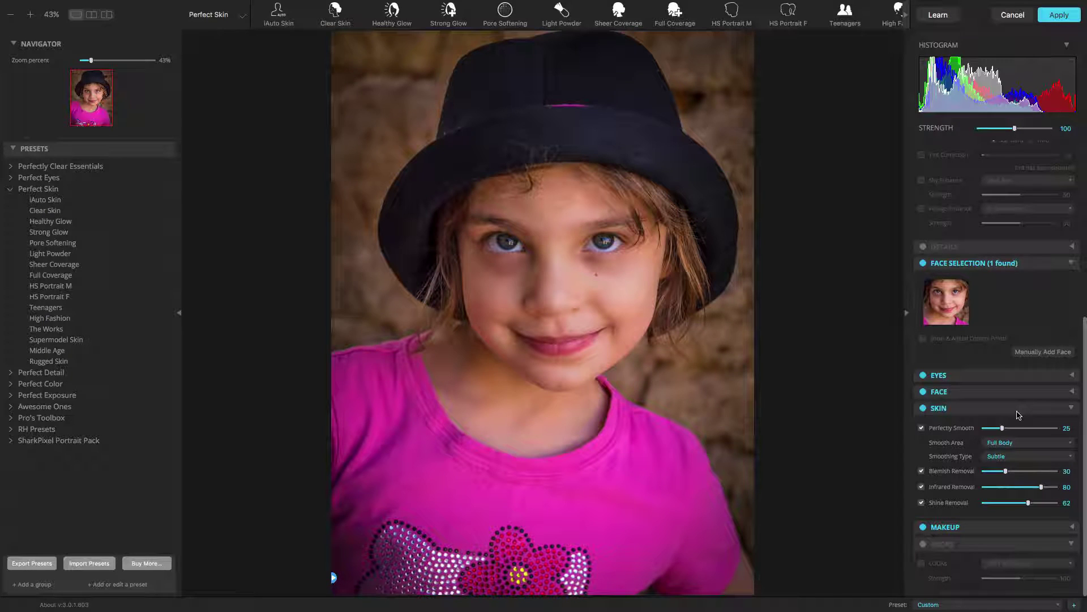
Collapse the Skin adjustments and expand the Face section to show its teeth whitening and lip sharpening settings
{"action": "left_click", "coordinate": [1018, 414]}
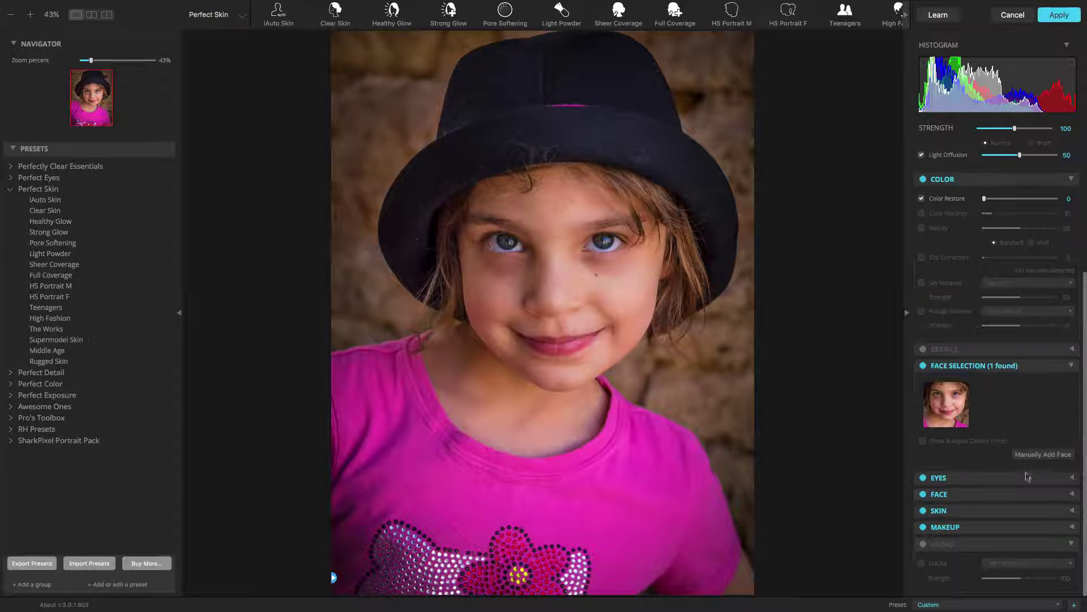
{"action": "left_click", "coordinate": [1018, 494]}
{"action": "scroll", "coordinate": [1040, 495], "scroll_direction": "down", "scroll_amount": 1}
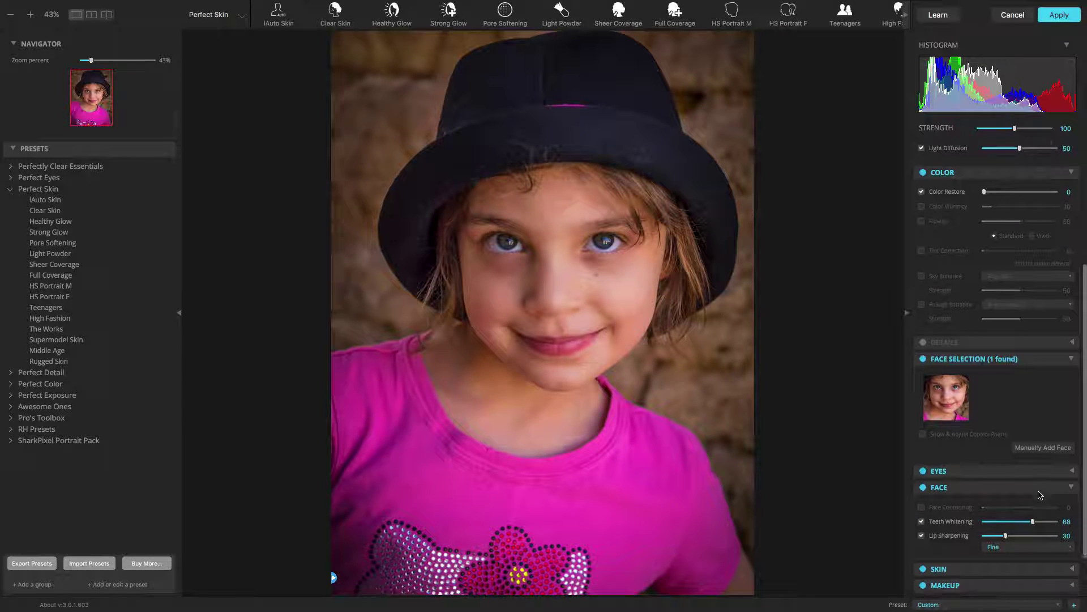
Expand the Makeup adjustments, choose the Pale foundation color with Skin Toning at 57, and compare the portrait with Makeup off and on
{"action": "left_click", "coordinate": [1020, 550]}
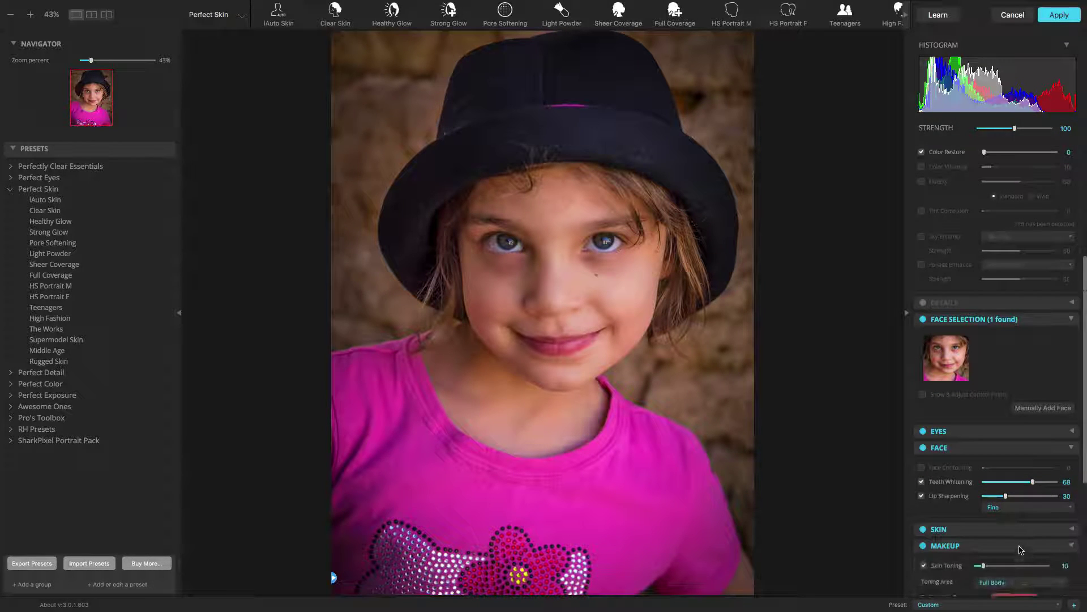
{"action": "scroll", "coordinate": [1020, 549], "scroll_direction": "down", "scroll_amount": 2}
{"action": "scroll", "coordinate": [1021, 550], "scroll_direction": "down", "scroll_amount": 1}
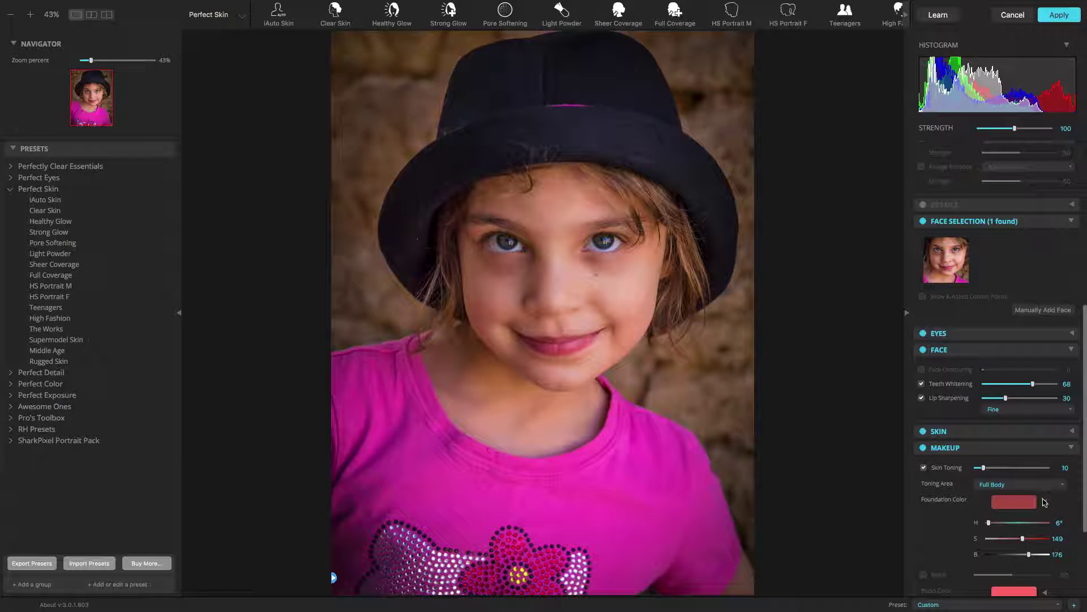
{"action": "left_click", "coordinate": [1046, 502]}
{"action": "scroll", "coordinate": [1045, 503], "scroll_direction": "down", "scroll_amount": 2}
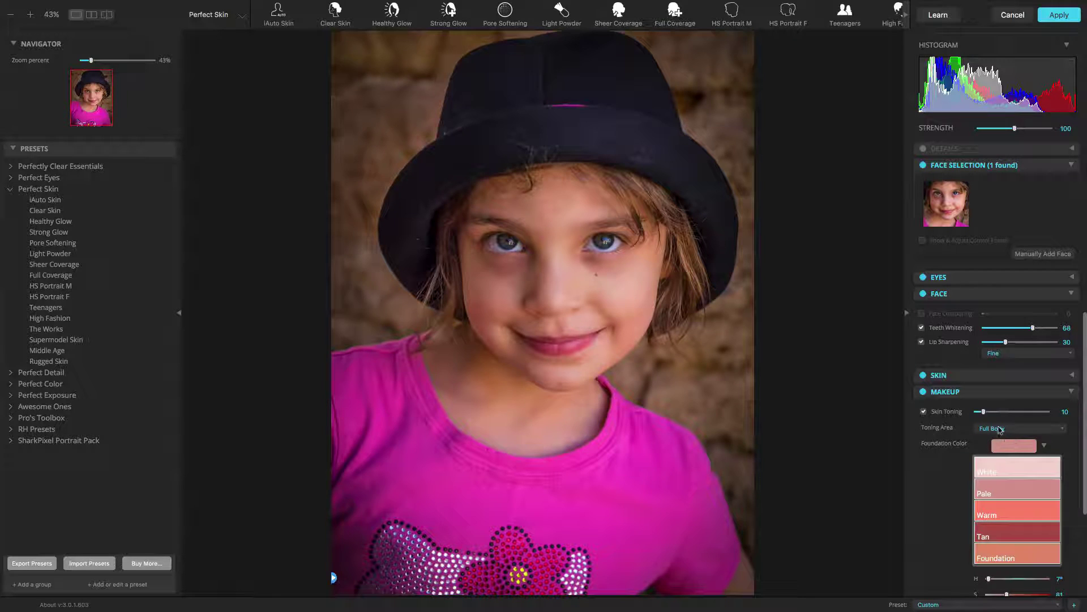
{"action": "left_click", "coordinate": [991, 412]}
{"action": "left_click_drag", "start_coordinate": [991, 412], "coordinate": [1018, 412]}
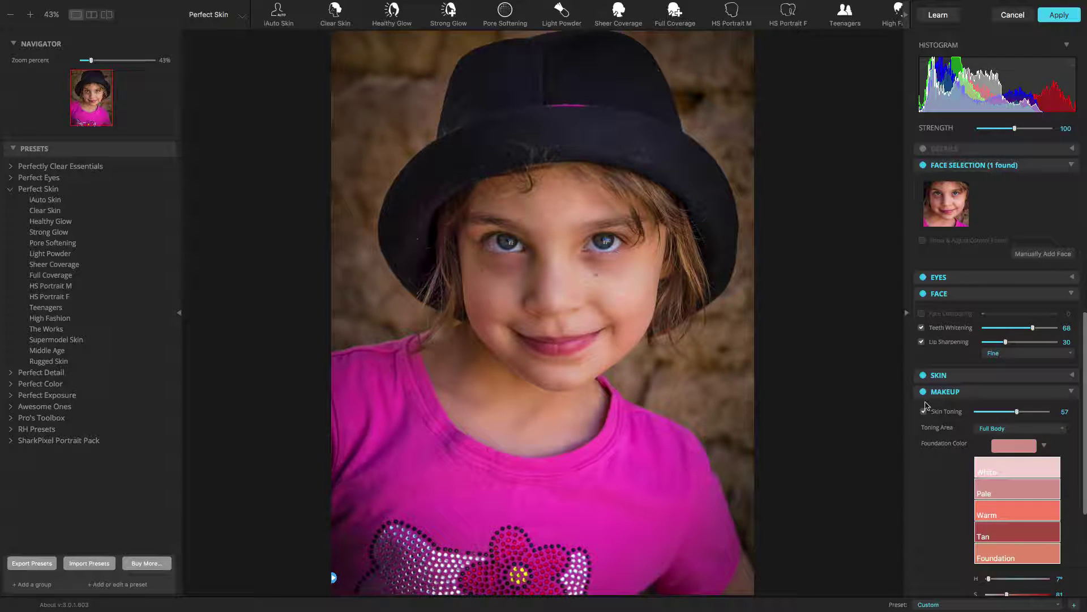
{"action": "left_click", "coordinate": [924, 395]}
{"action": "left_click", "coordinate": [924, 393]}
Enable Blush in the Makeup adjustments, set it to 25, and collapse the section
{"action": "scroll", "coordinate": [1047, 446], "scroll_direction": "down", "scroll_amount": 2}
{"action": "scroll", "coordinate": [1045, 446], "scroll_direction": "down", "scroll_amount": 3}
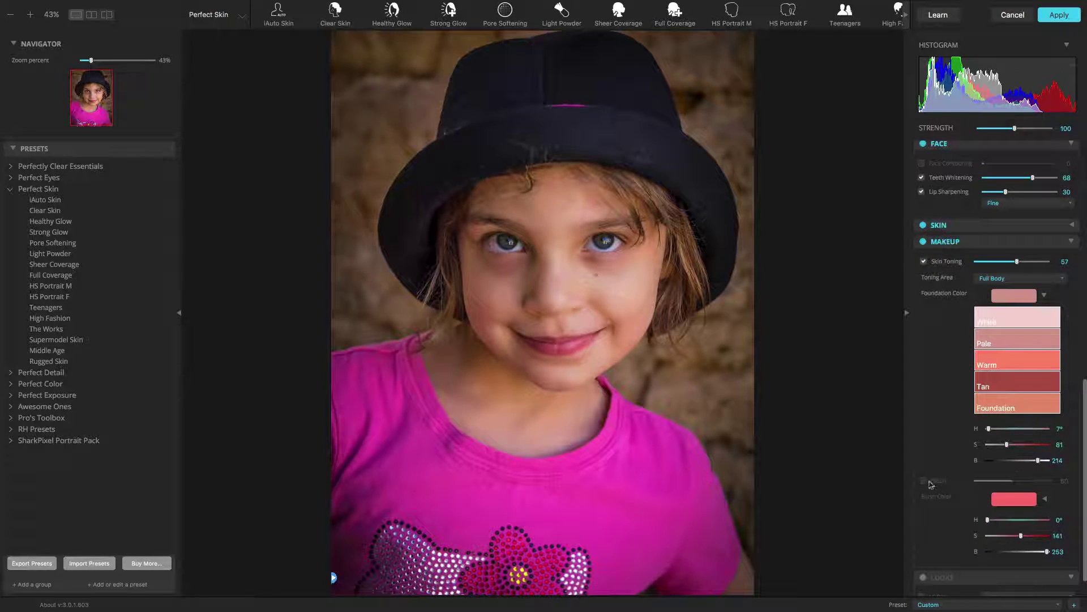
{"action": "left_click", "coordinate": [924, 481]}
{"action": "left_click", "coordinate": [995, 481]}
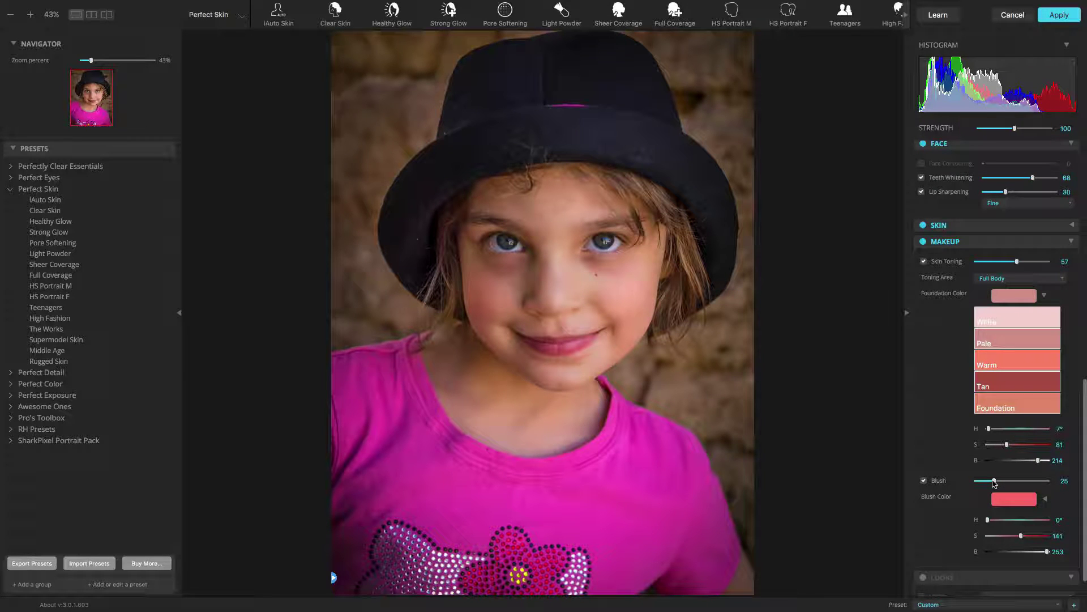
{"action": "left_click", "coordinate": [995, 243]}
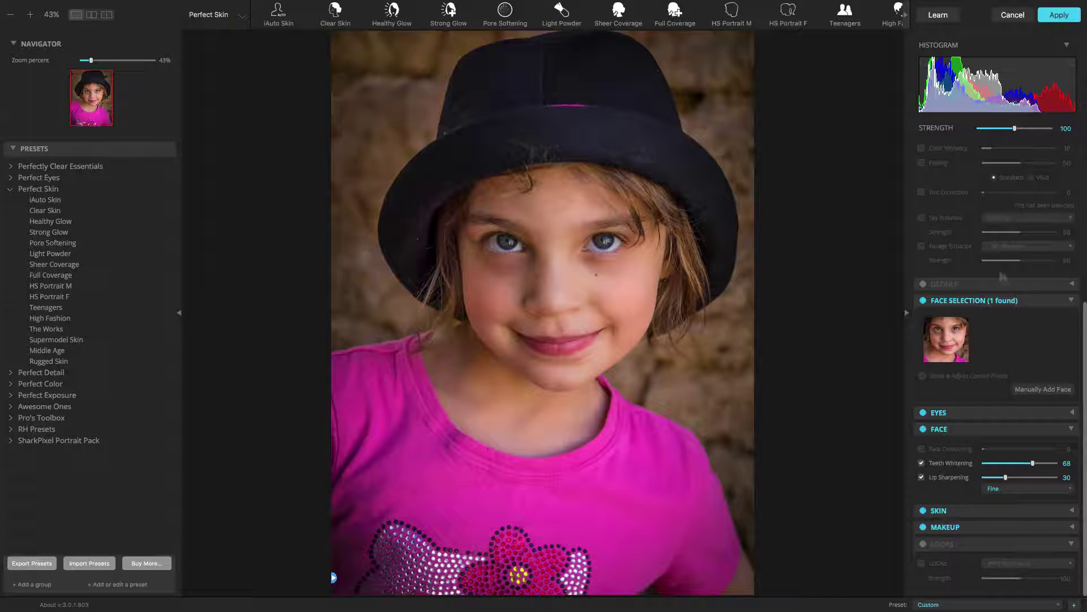
Expand the Eyes adjustments, enable Eye Enhance at 43, and enable Dark Circles at 53
{"action": "left_click", "coordinate": [997, 412]}
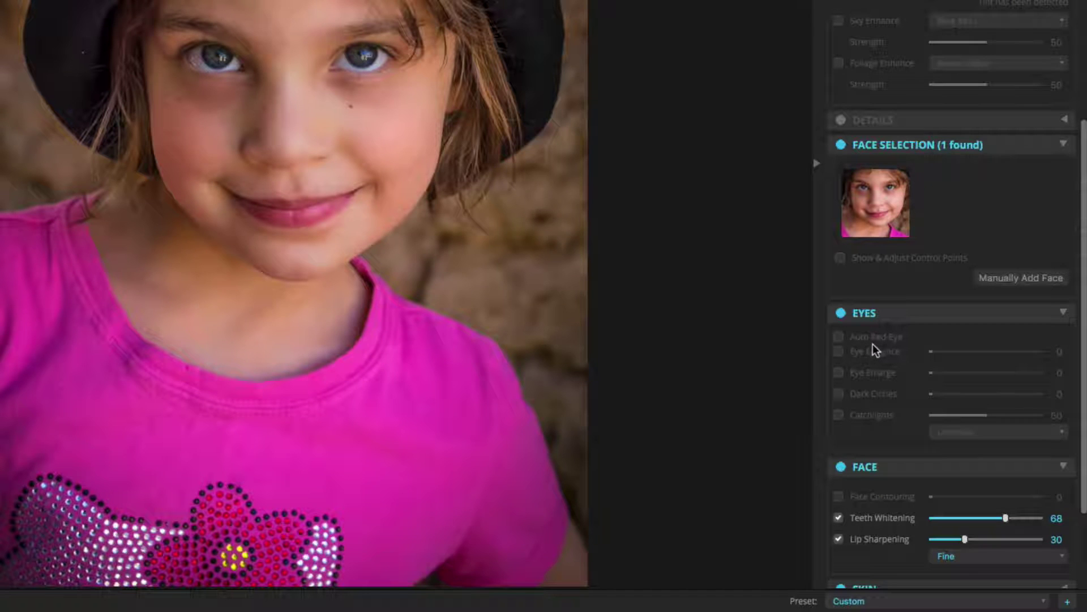
{"action": "left_click", "coordinate": [869, 352]}
{"action": "left_click_drag", "start_coordinate": [931, 352], "coordinate": [978, 353]}
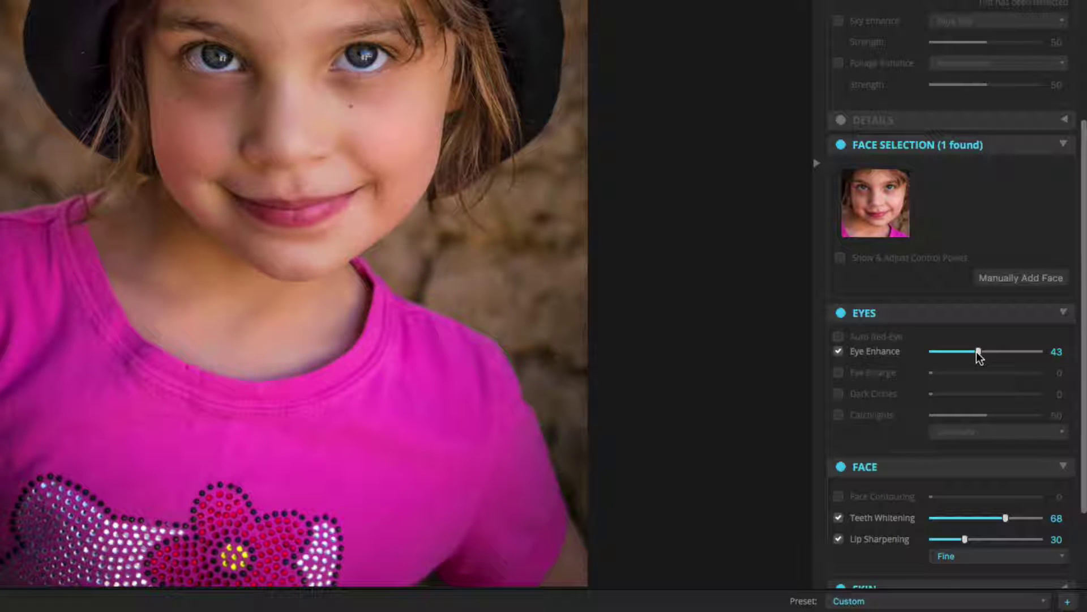
{"action": "left_click", "coordinate": [887, 397]}
{"action": "left_click", "coordinate": [979, 394]}
{"action": "left_click_drag", "start_coordinate": [978, 396], "coordinate": [989, 397]}
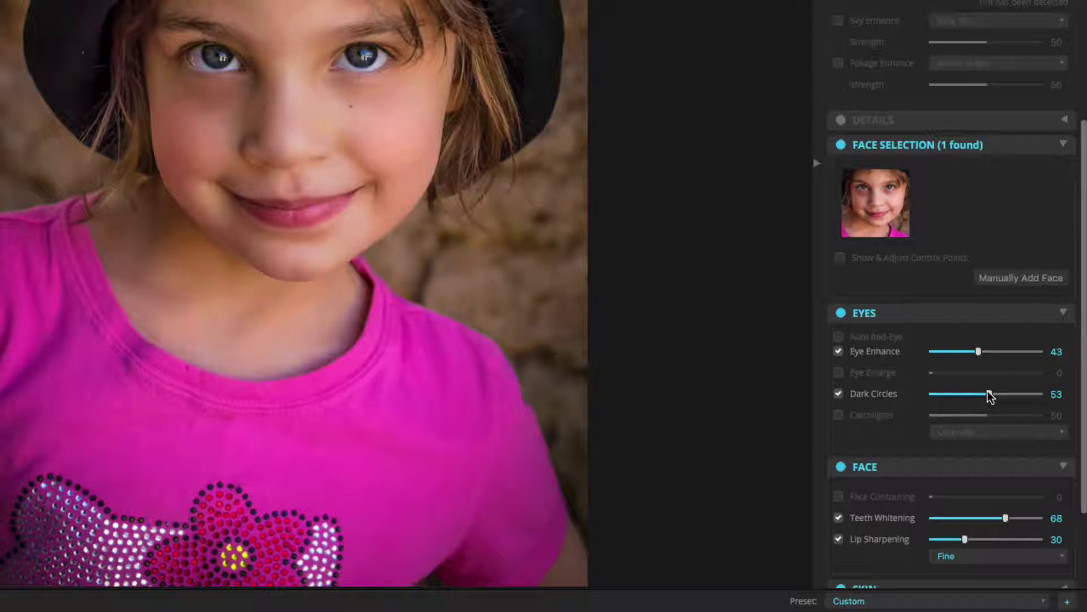
Compare the portrait with the Eyes corrections off and on, and collapse the Eyes and Face sections
{"action": "left_click", "coordinate": [865, 315]}
{"action": "left_click", "coordinate": [865, 314]}
{"action": "left_click", "coordinate": [865, 314]}
{"action": "left_click", "coordinate": [864, 314]}
{"action": "left_click", "coordinate": [936, 317]}
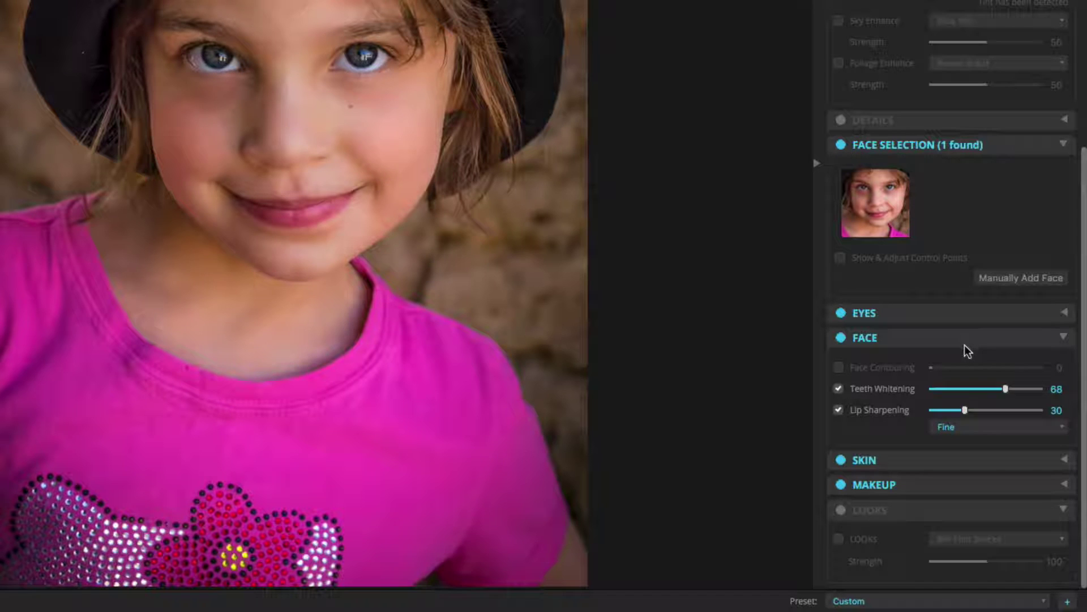
{"action": "left_click", "coordinate": [1063, 342]}
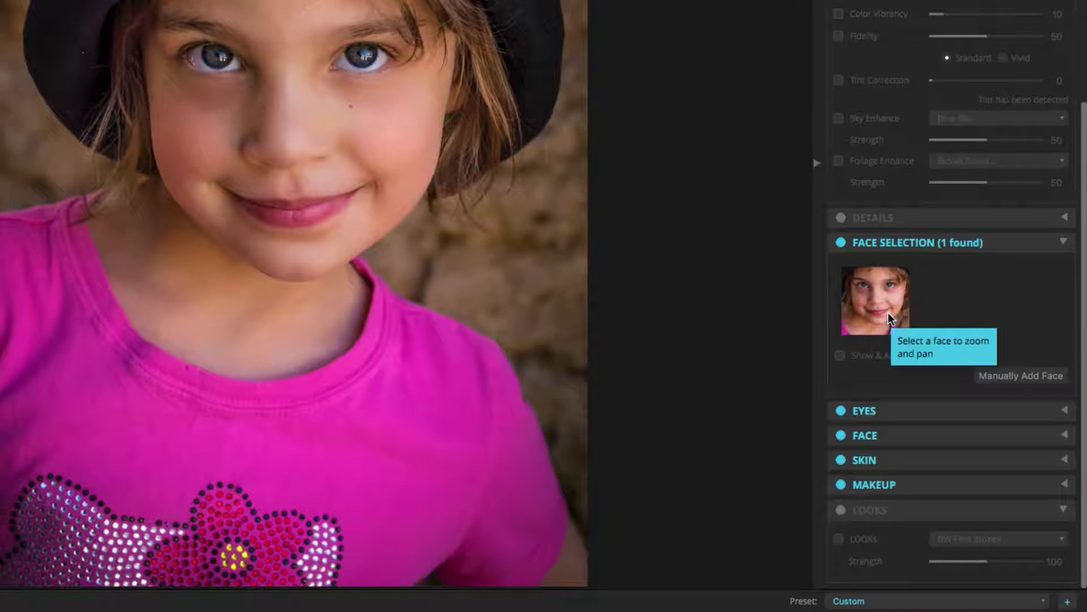
Enable Exposure in the Tone adjustments, try Med strength with Face Aware on and off, and settle on Low with Face Aware on
{"action": "scroll", "coordinate": [888, 318], "scroll_direction": "up", "scroll_amount": 5}
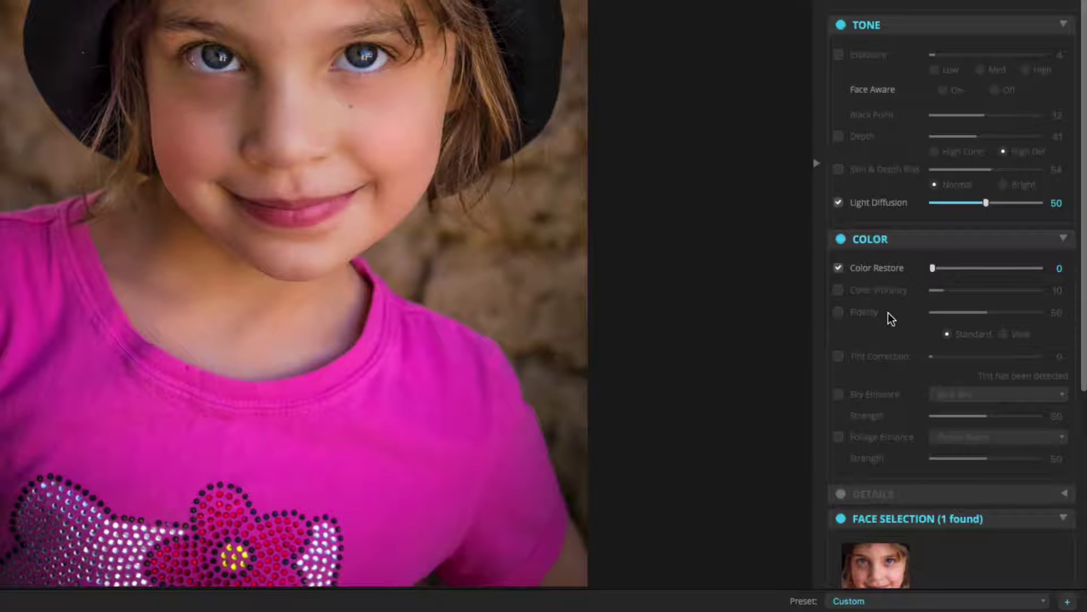
{"action": "left_click", "coordinate": [840, 56]}
{"action": "left_click", "coordinate": [943, 91]}
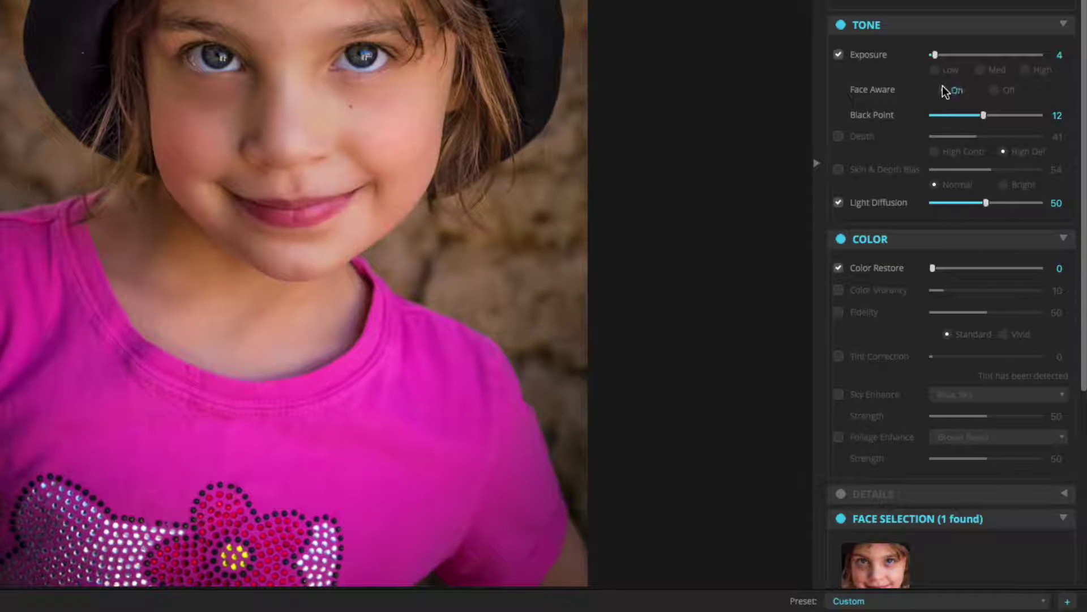
{"action": "left_click", "coordinate": [983, 70]}
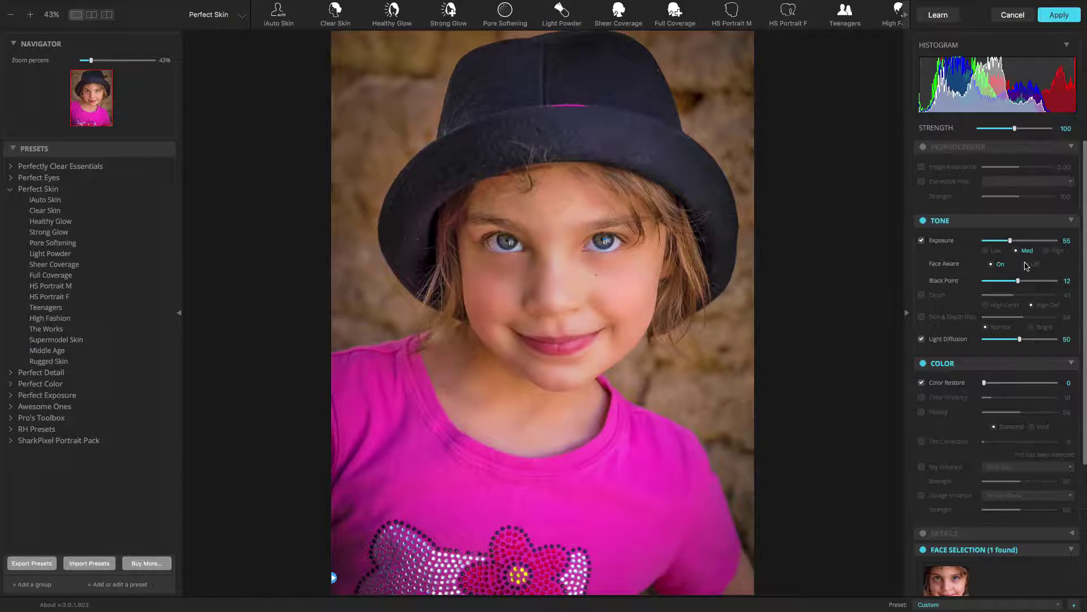
{"action": "left_click", "coordinate": [1027, 264]}
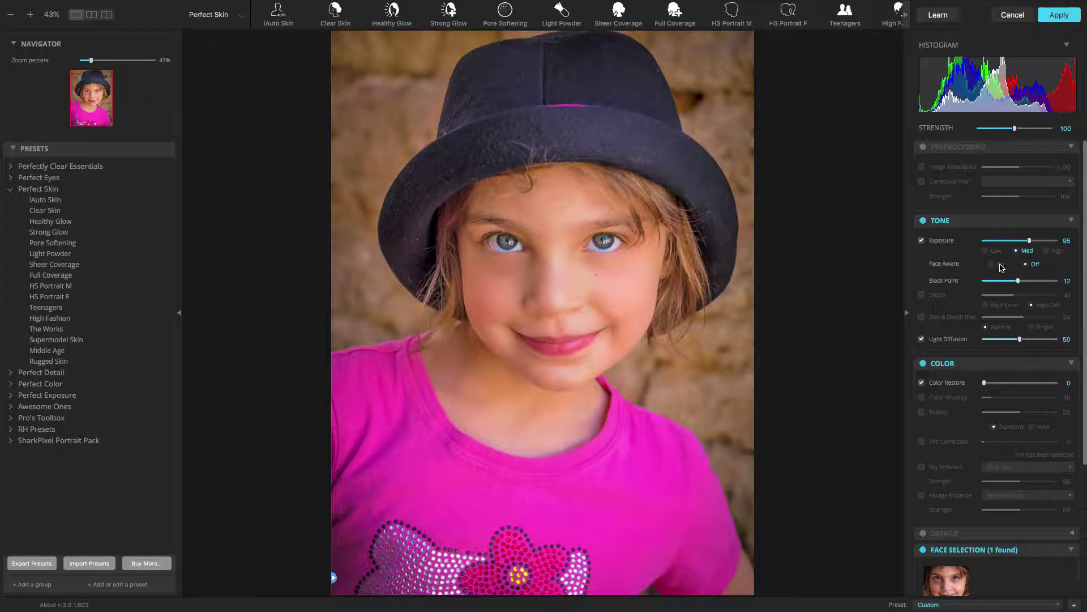
{"action": "left_click", "coordinate": [999, 265]}
{"action": "left_click", "coordinate": [987, 253]}
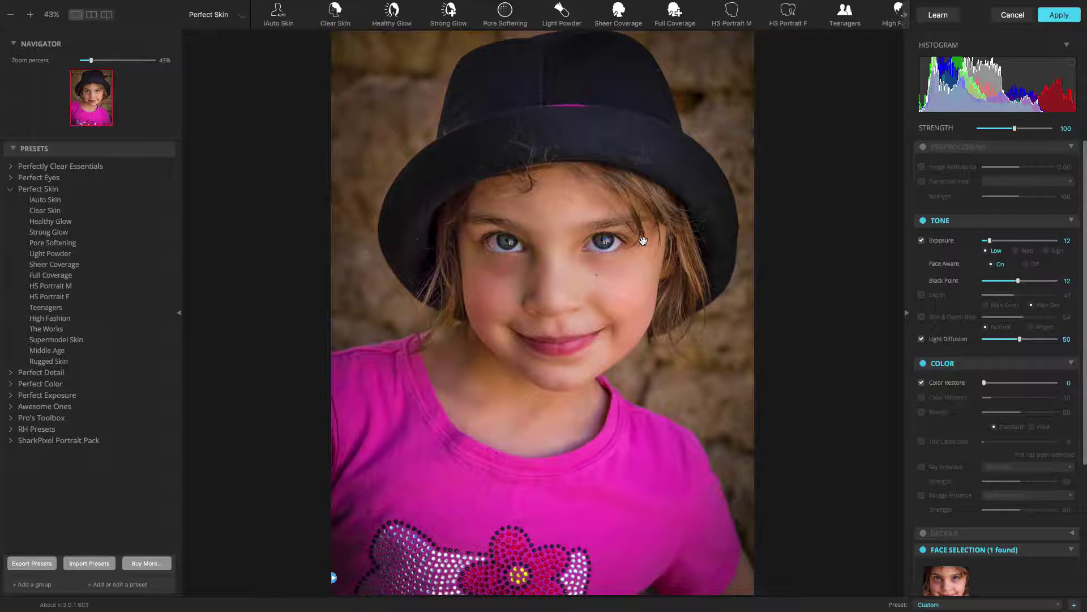
Raise Color Restore on the portrait and show both histogram clipping warnings
{"action": "left_click", "coordinate": [998, 384]}
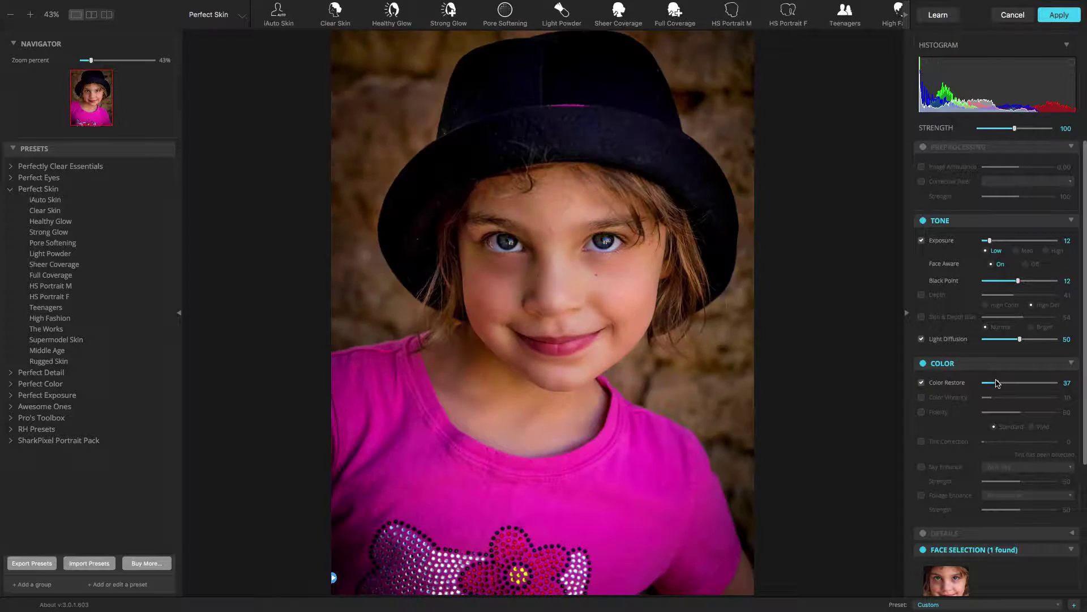
{"action": "left_click_drag", "start_coordinate": [997, 384], "coordinate": [994, 384]}
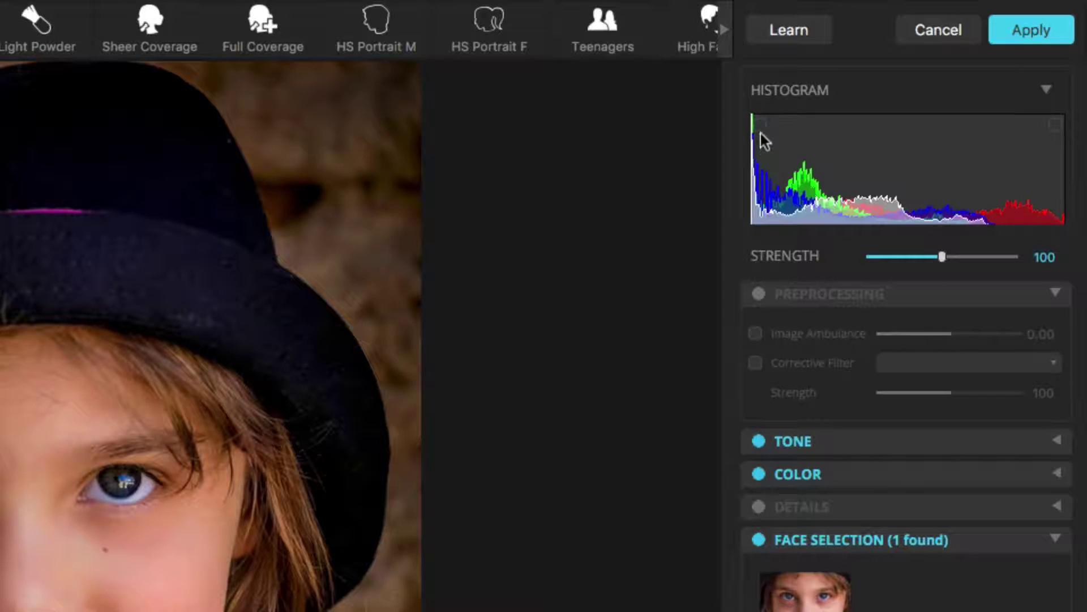
{"action": "left_click", "coordinate": [923, 61]}
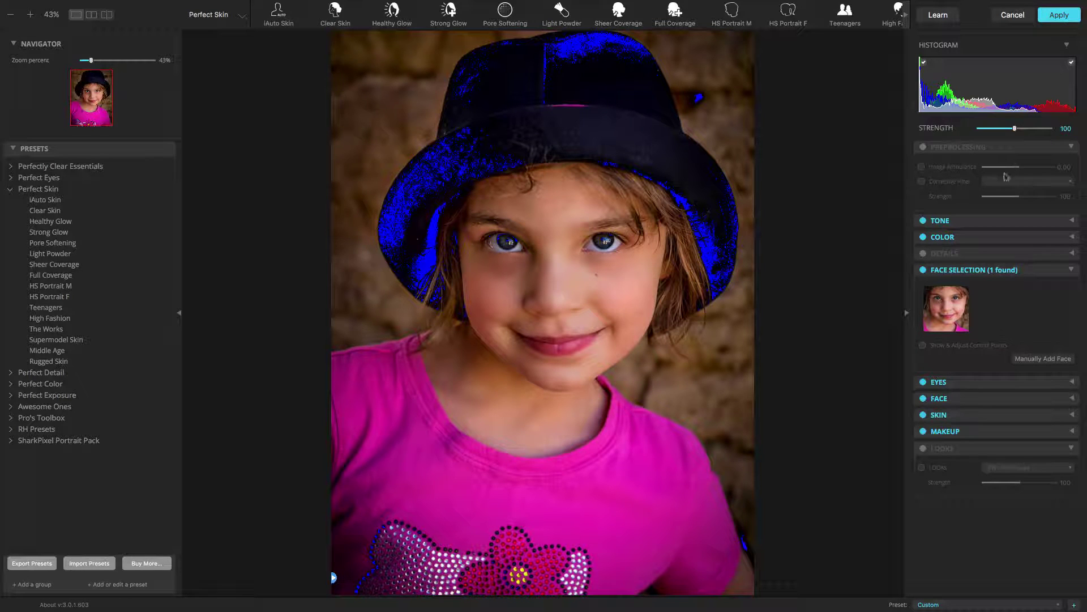
Reduce the Tone section's Black Point to 3 and enable Image Ambulance in Preprocessing at 0.30
{"action": "left_click", "coordinate": [995, 223]}
{"action": "left_click_drag", "start_coordinate": [993, 281], "coordinate": [991, 282]}
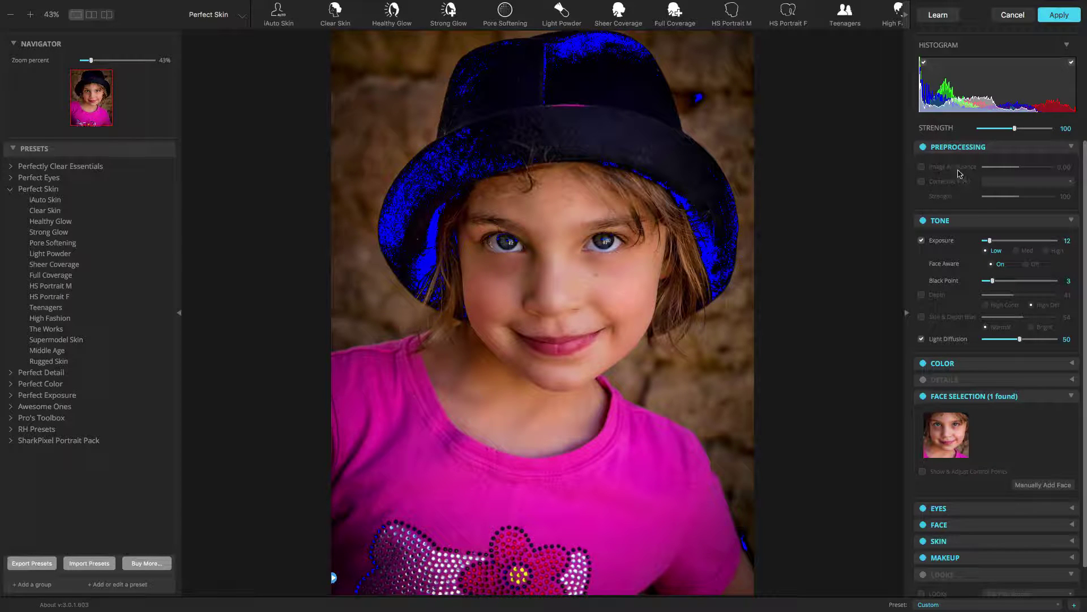
{"action": "left_click", "coordinate": [954, 167]}
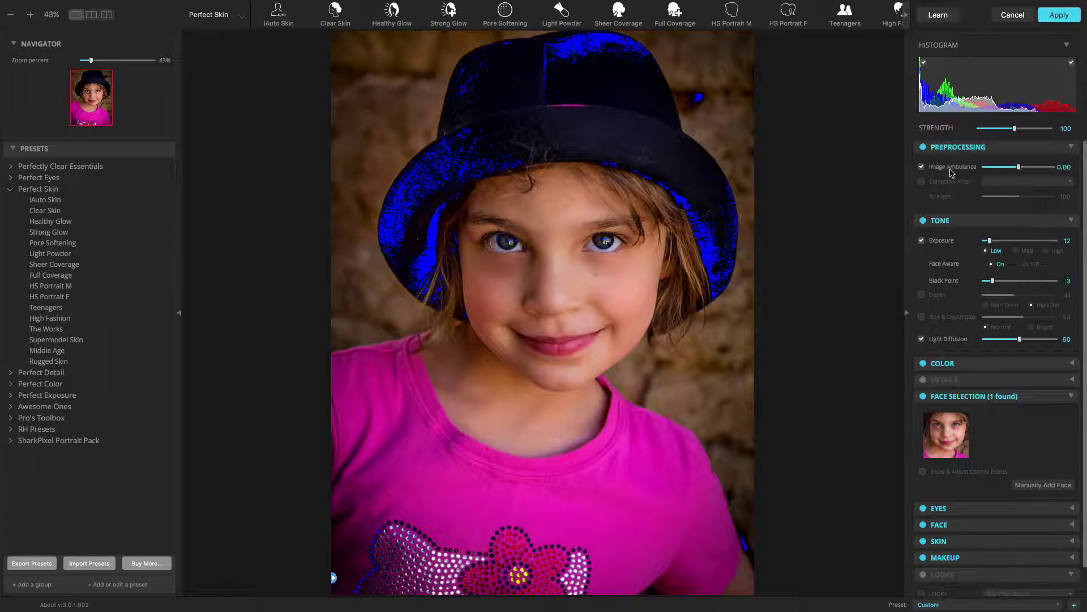
{"action": "left_click_drag", "start_coordinate": [1018, 167], "coordinate": [1020, 168]}
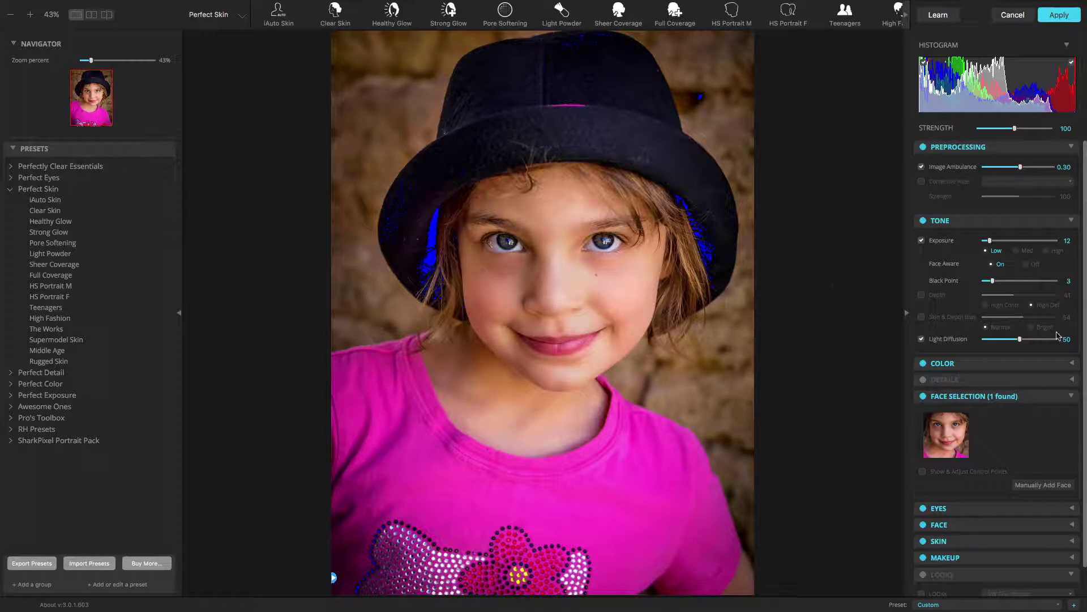
Expand the Color adjustments, set Color Restore to 48, and show the original and corrected portraits side by side
{"action": "left_click", "coordinate": [1032, 364]}
{"action": "left_click_drag", "start_coordinate": [999, 388], "coordinate": [1002, 385]}
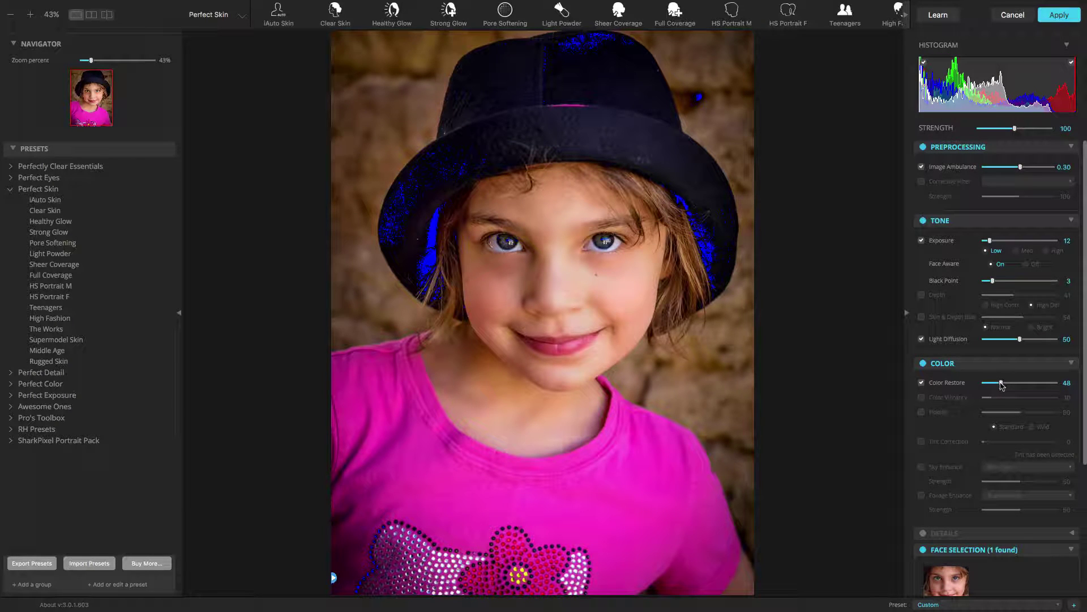
{"action": "left_click", "coordinate": [95, 17]}
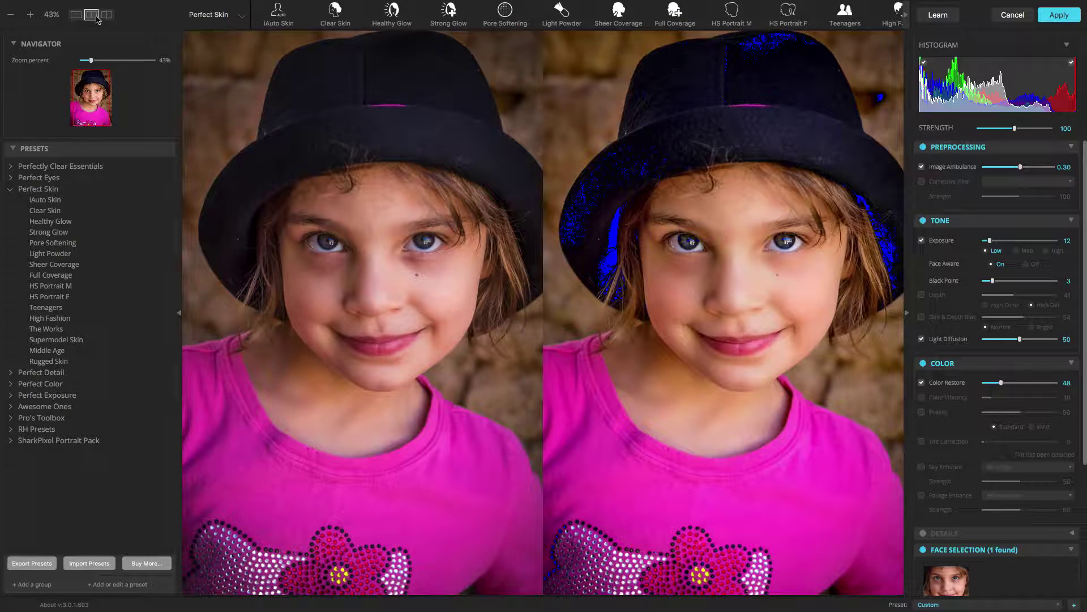
Enable Fidelity in the Color adjustments, try the Vivid option, and settle on Standard
{"action": "left_click", "coordinate": [941, 415]}
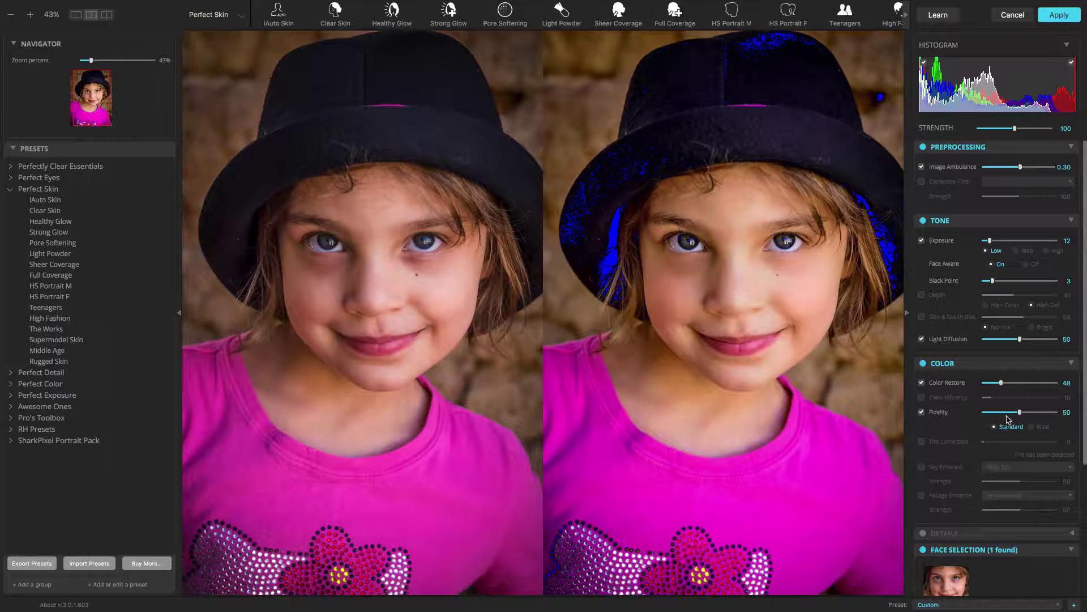
{"action": "left_click", "coordinate": [1032, 427]}
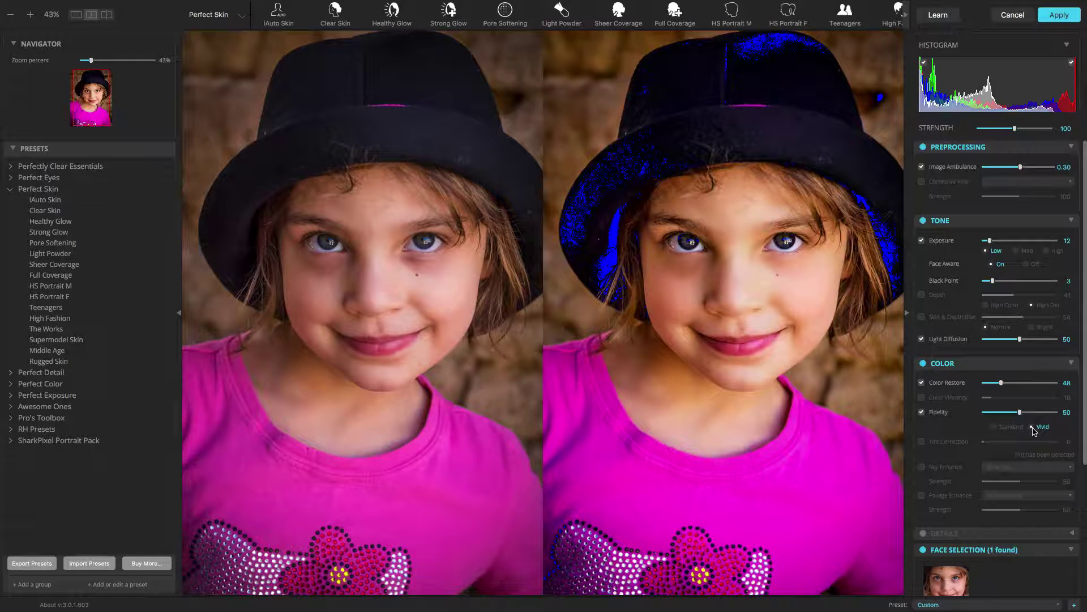
{"action": "left_click", "coordinate": [1009, 428]}
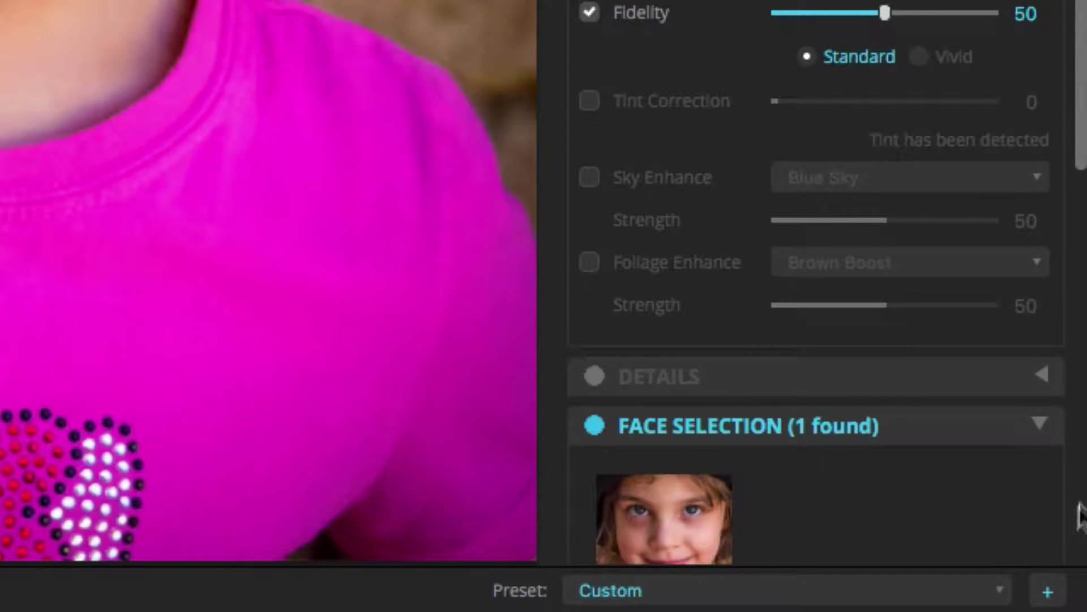
Save the settings as preset "Youth Portait Outdoor Lighting" in RH Presets with the sun icon and description "For younger subjects shot under partial shade or outdoor lighting"
{"action": "left_click", "coordinate": [1048, 590]}
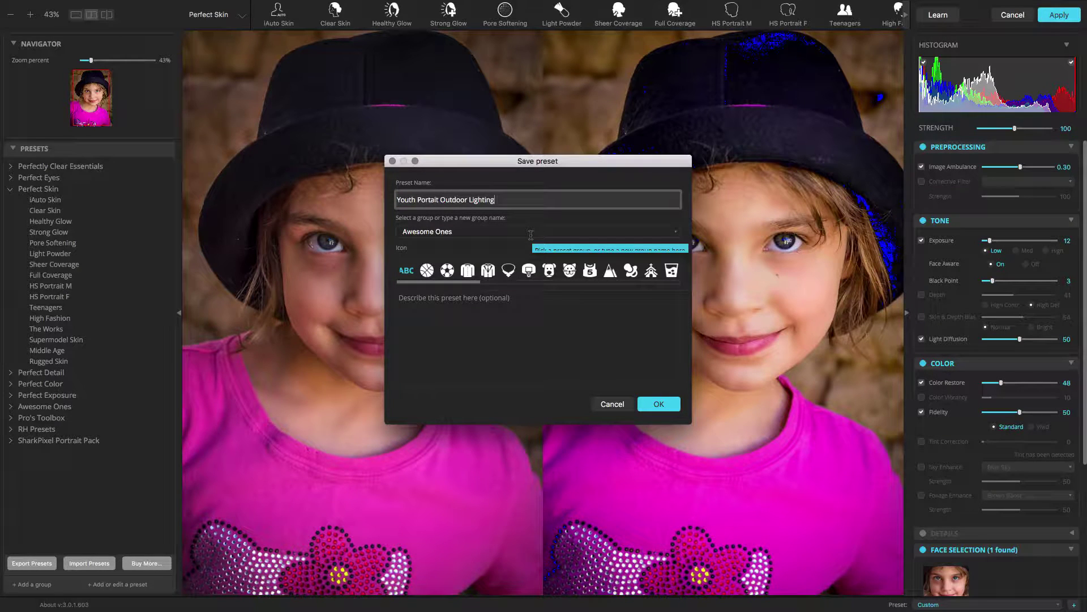
{"action": "left_click", "coordinate": [676, 234]}
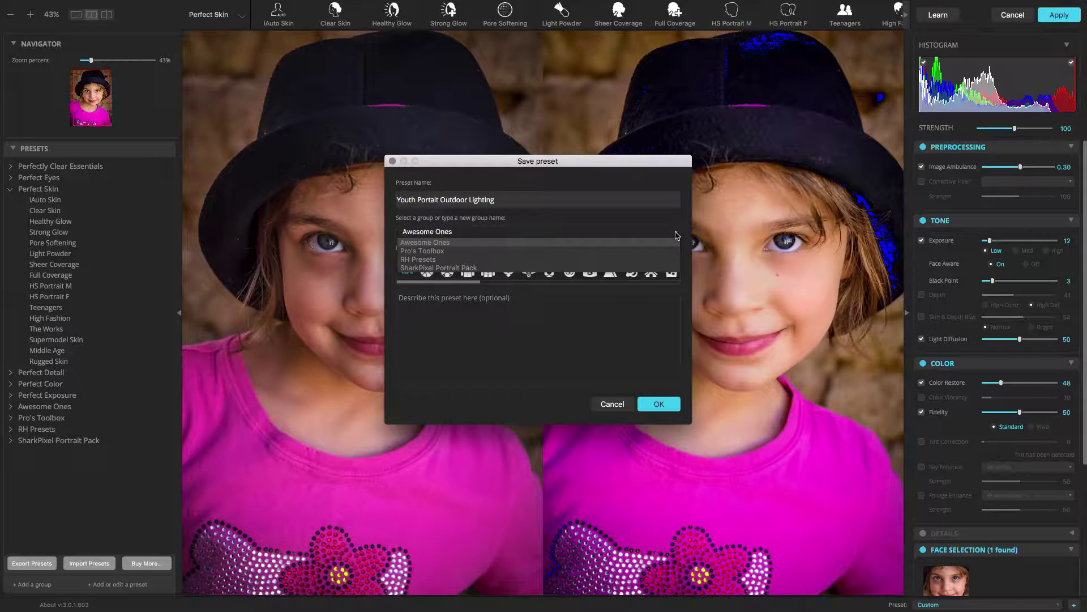
{"action": "left_click", "coordinate": [484, 260]}
{"action": "scroll", "coordinate": [492, 271], "scroll_direction": "right", "scroll_amount": 5}
{"action": "scroll", "coordinate": [492, 271], "scroll_direction": "right", "scroll_amount": 6}
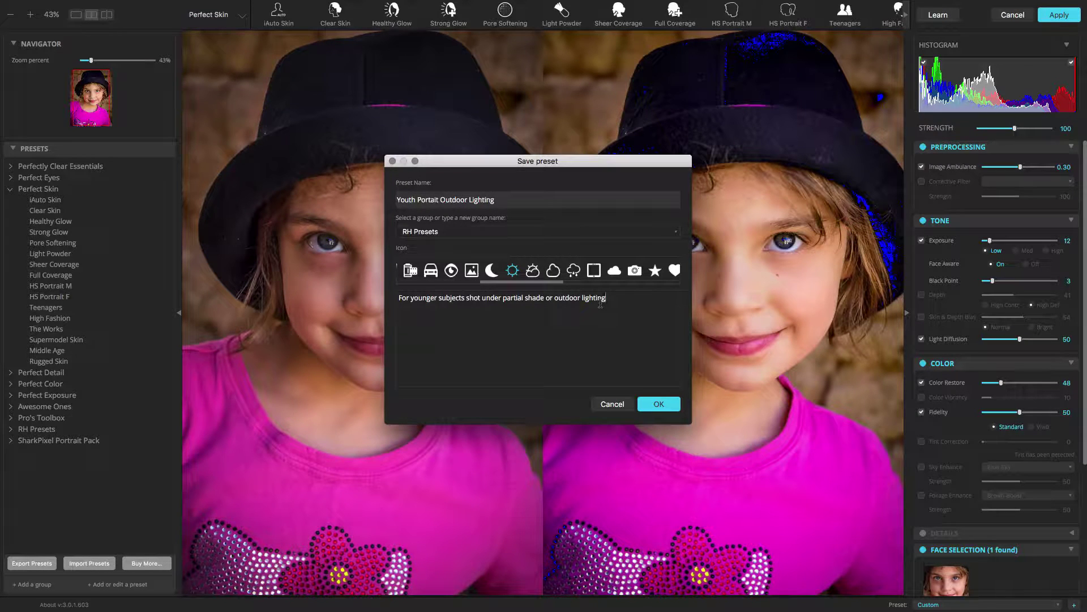
{"action": "left_click", "coordinate": [660, 403]}
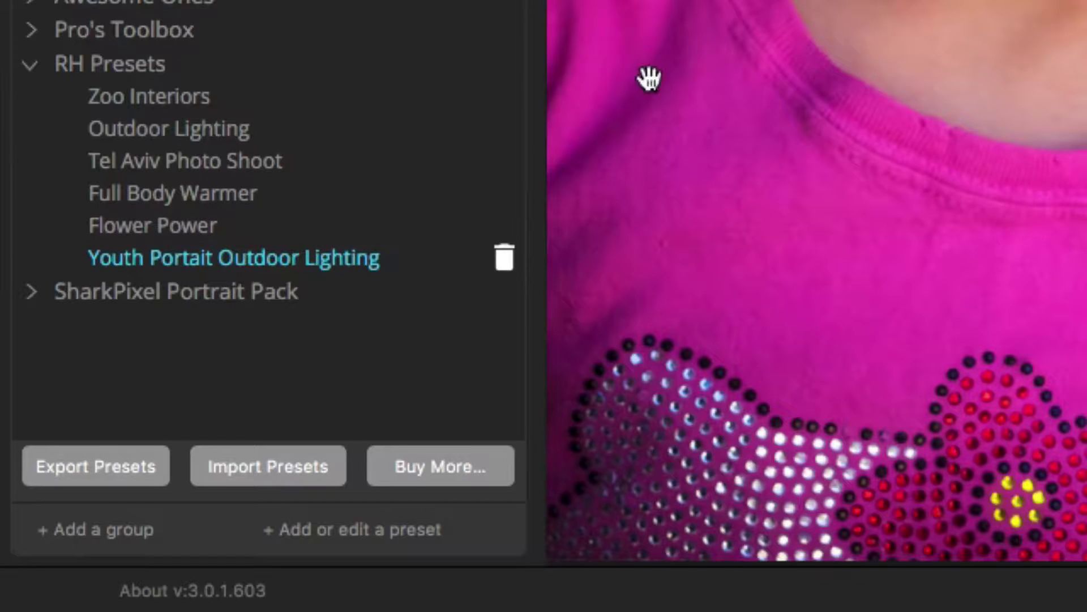
Check the description of the Youth Portait Outdoor Lighting preset in the RH Presets group and apply the preset
{"action": "mouse_move", "coordinate": [431, 262]}
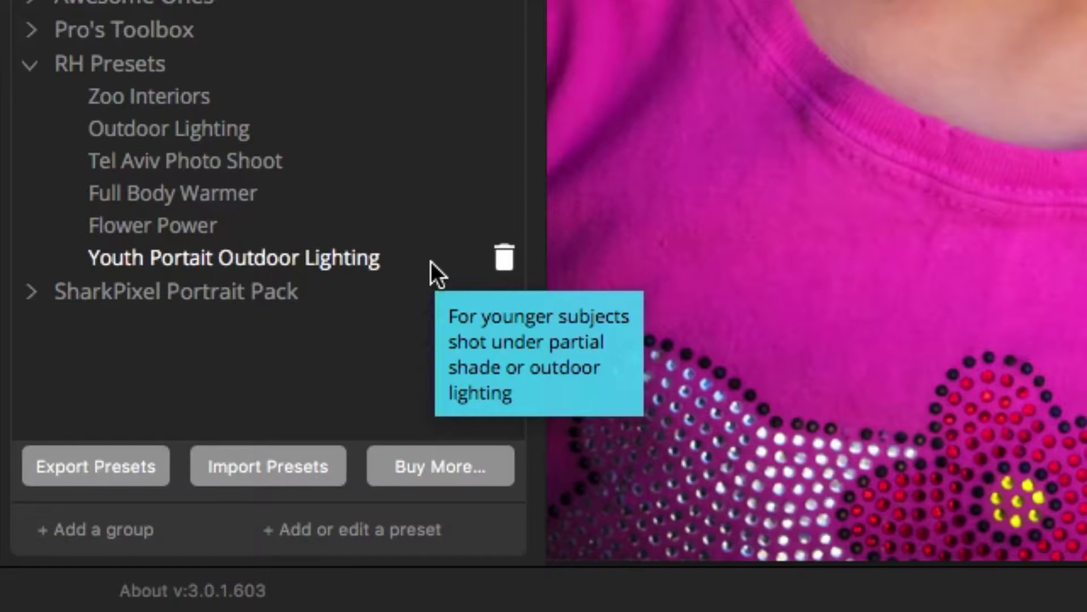
{"action": "left_click", "coordinate": [435, 261]}
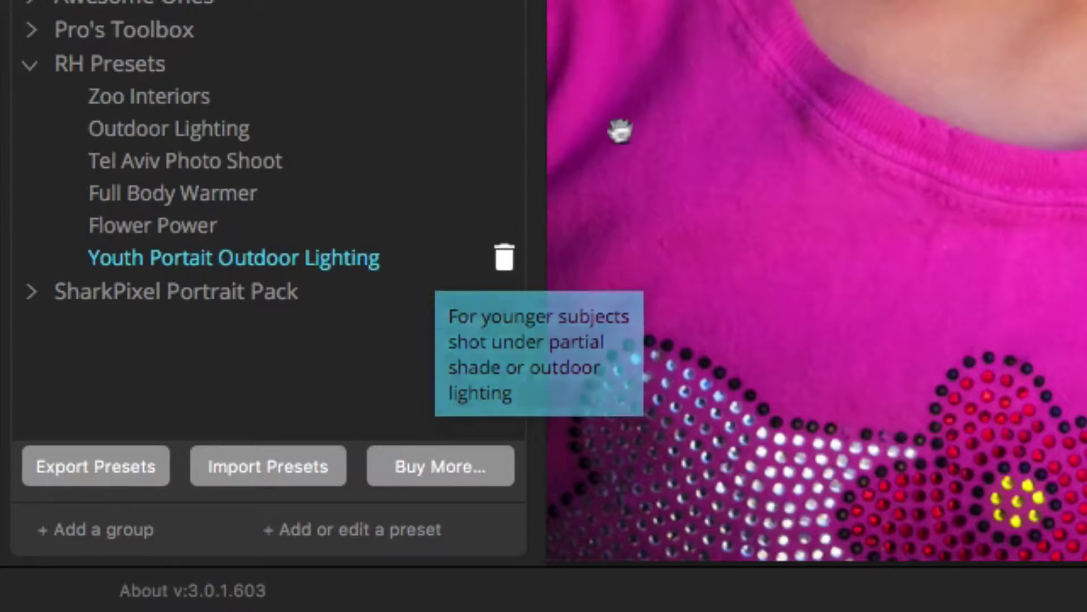